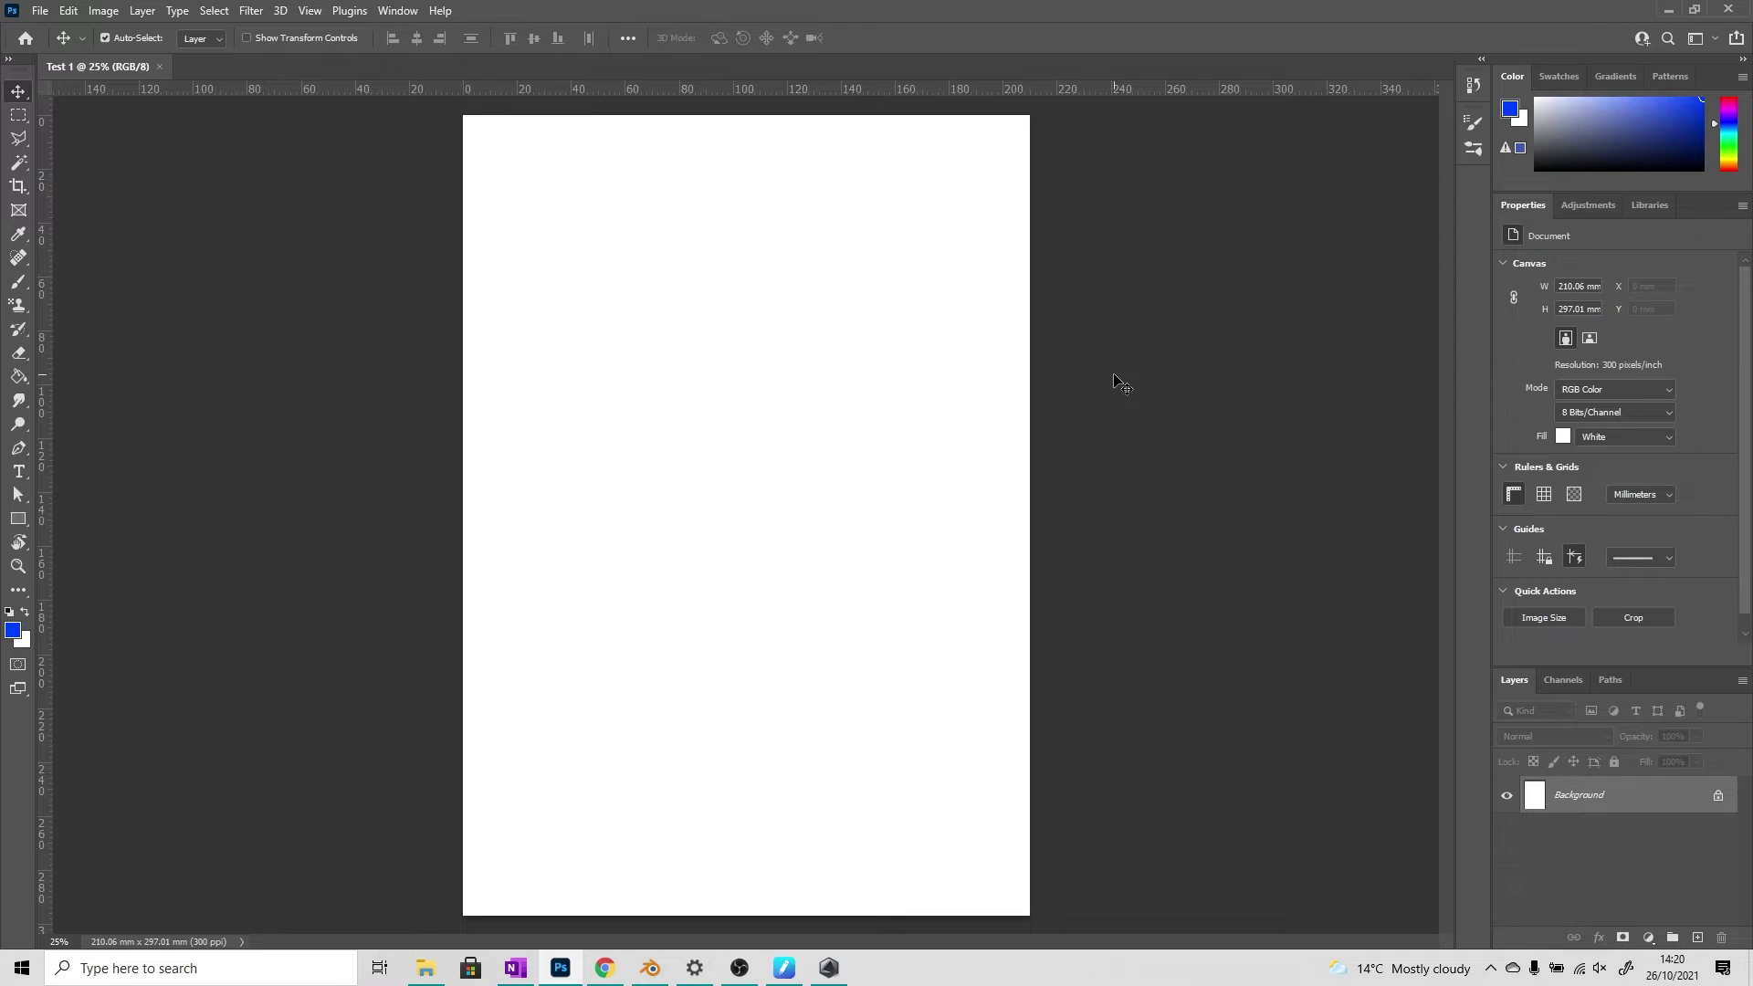
Switch the area around the canvas to Light Gray and return it to Dark Gray.
{"action": "right_click", "coordinate": [1204, 450]}
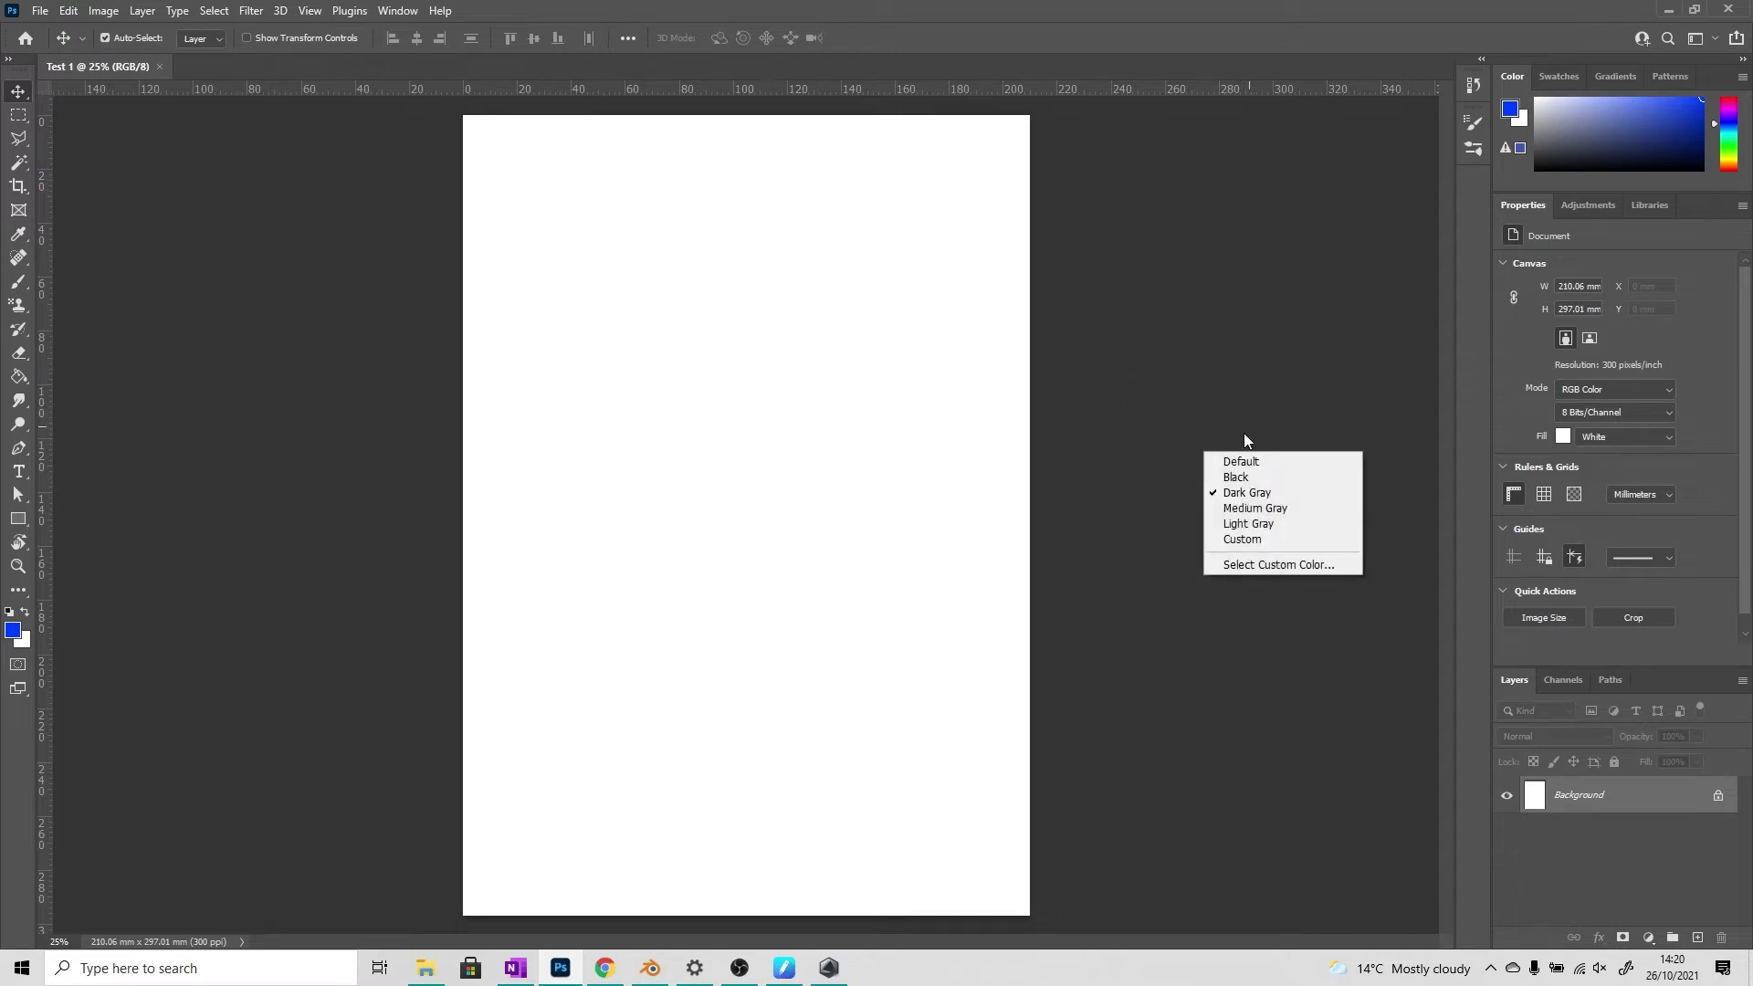
{"action": "left_click", "coordinate": [1248, 524]}
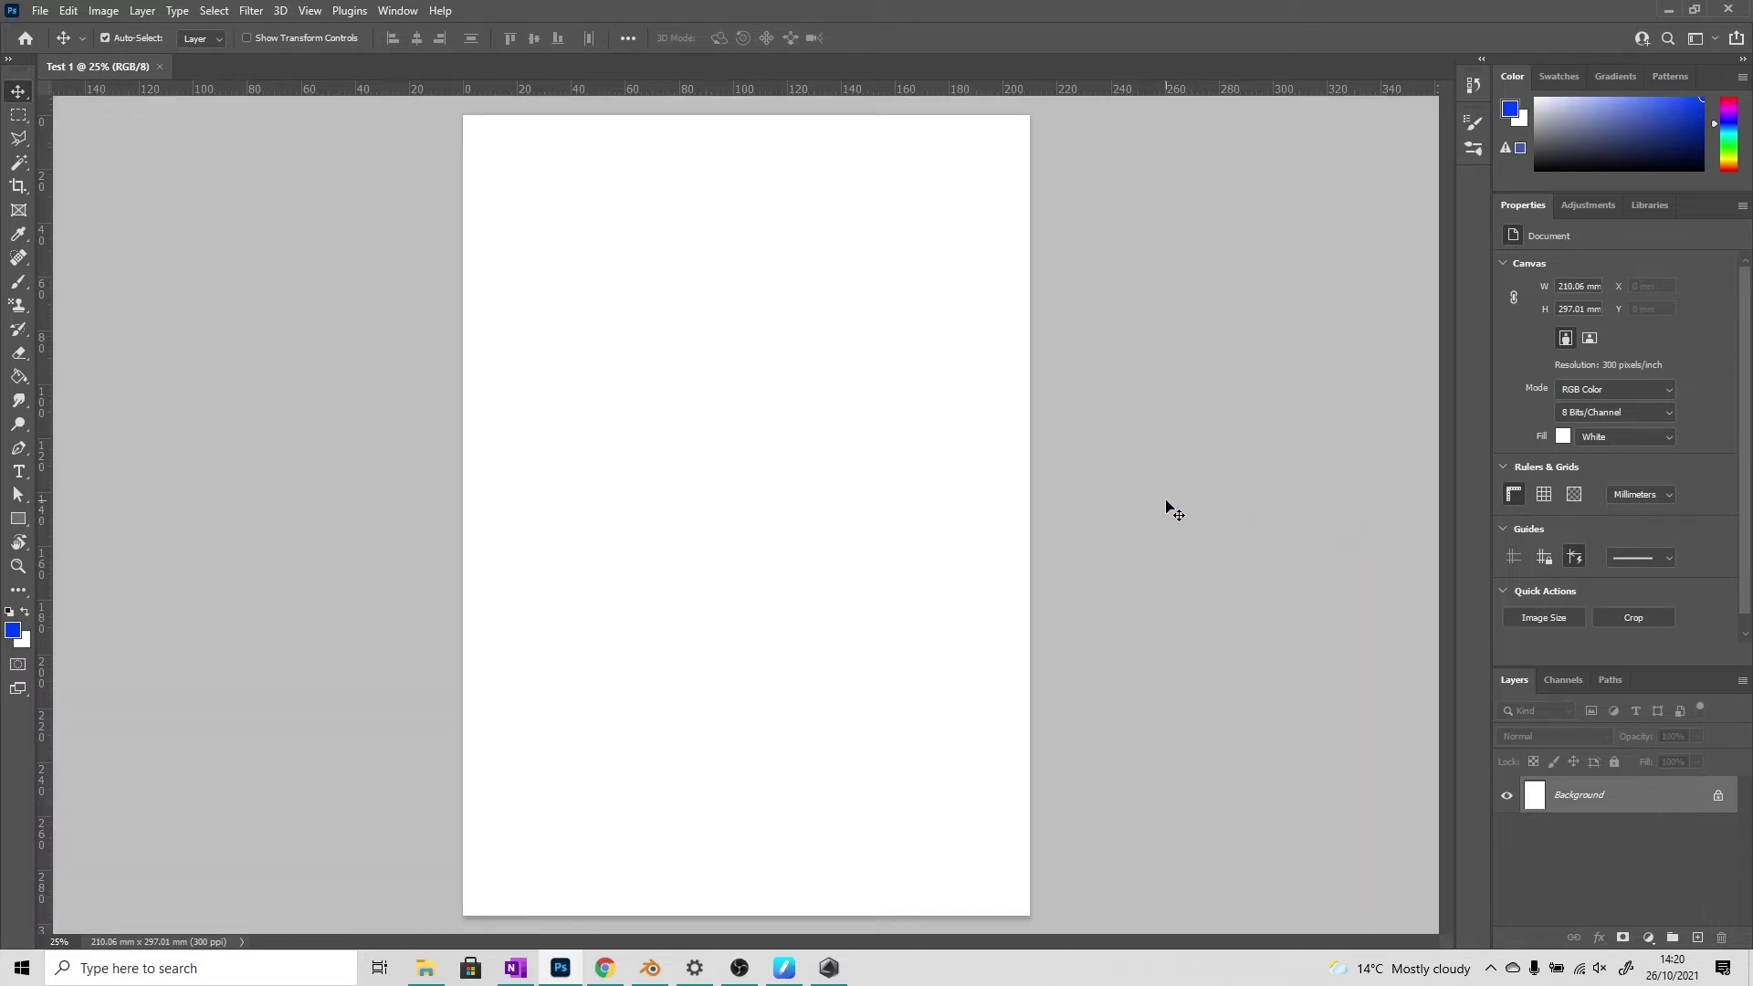
{"action": "right_click", "coordinate": [1207, 489]}
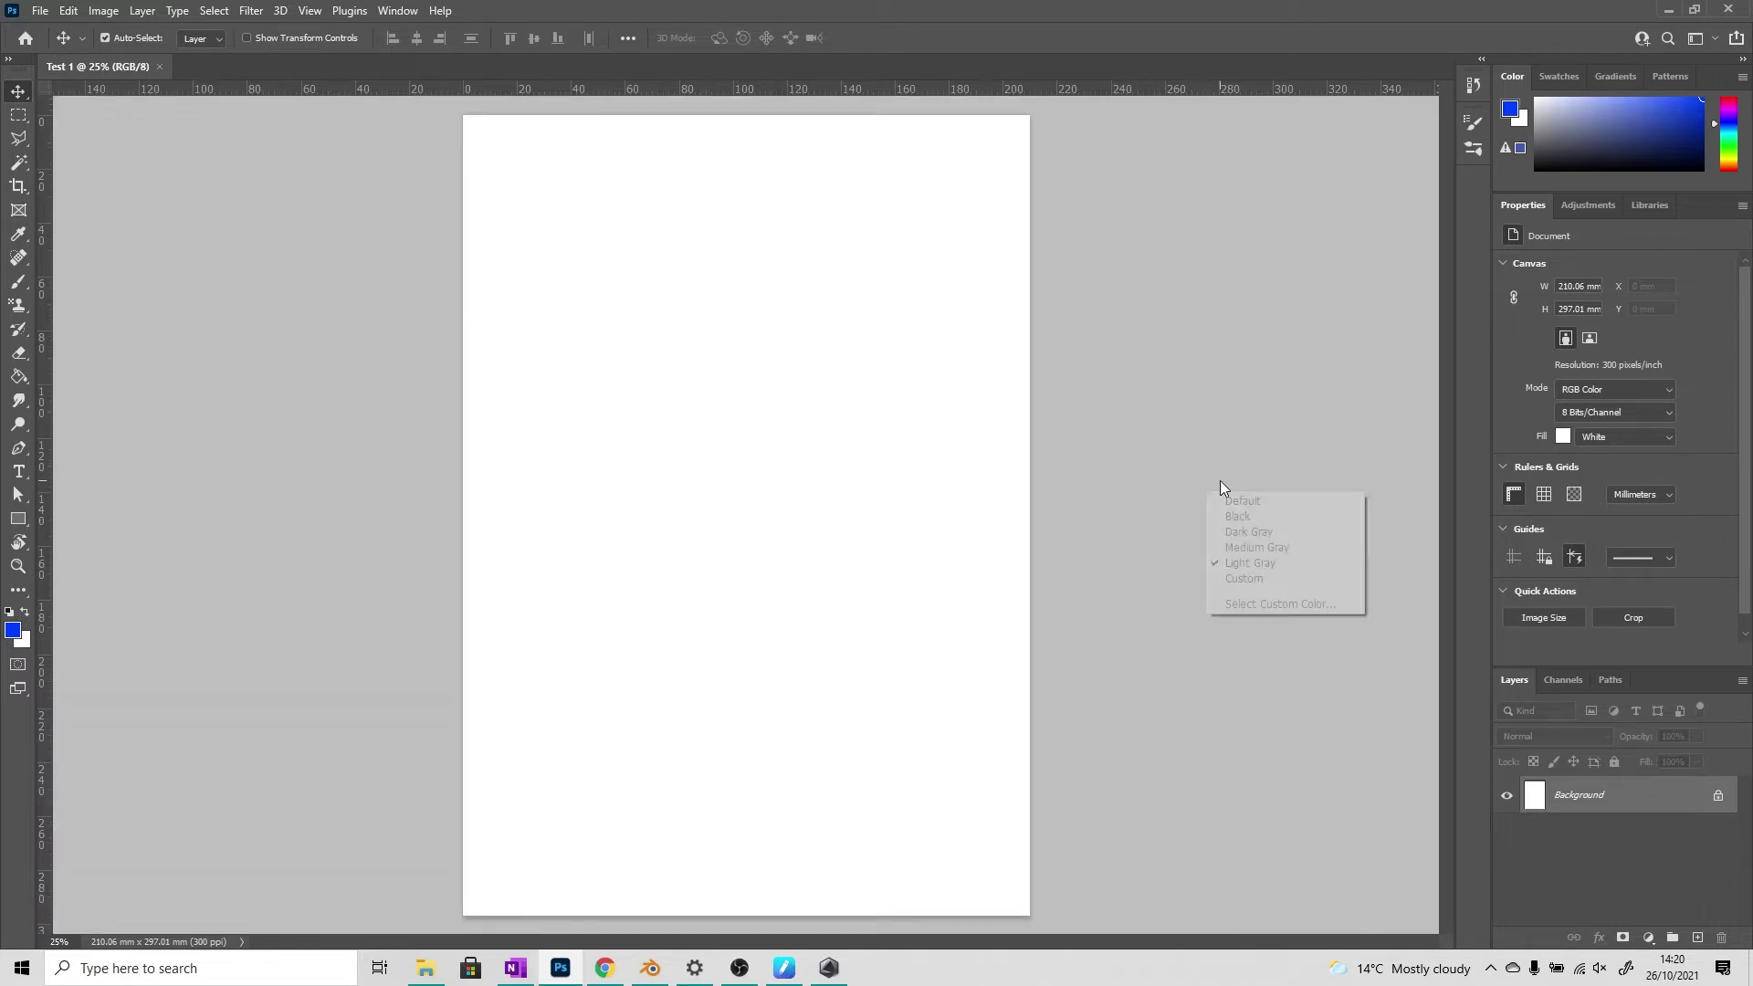
{"action": "left_click", "coordinate": [1246, 532]}
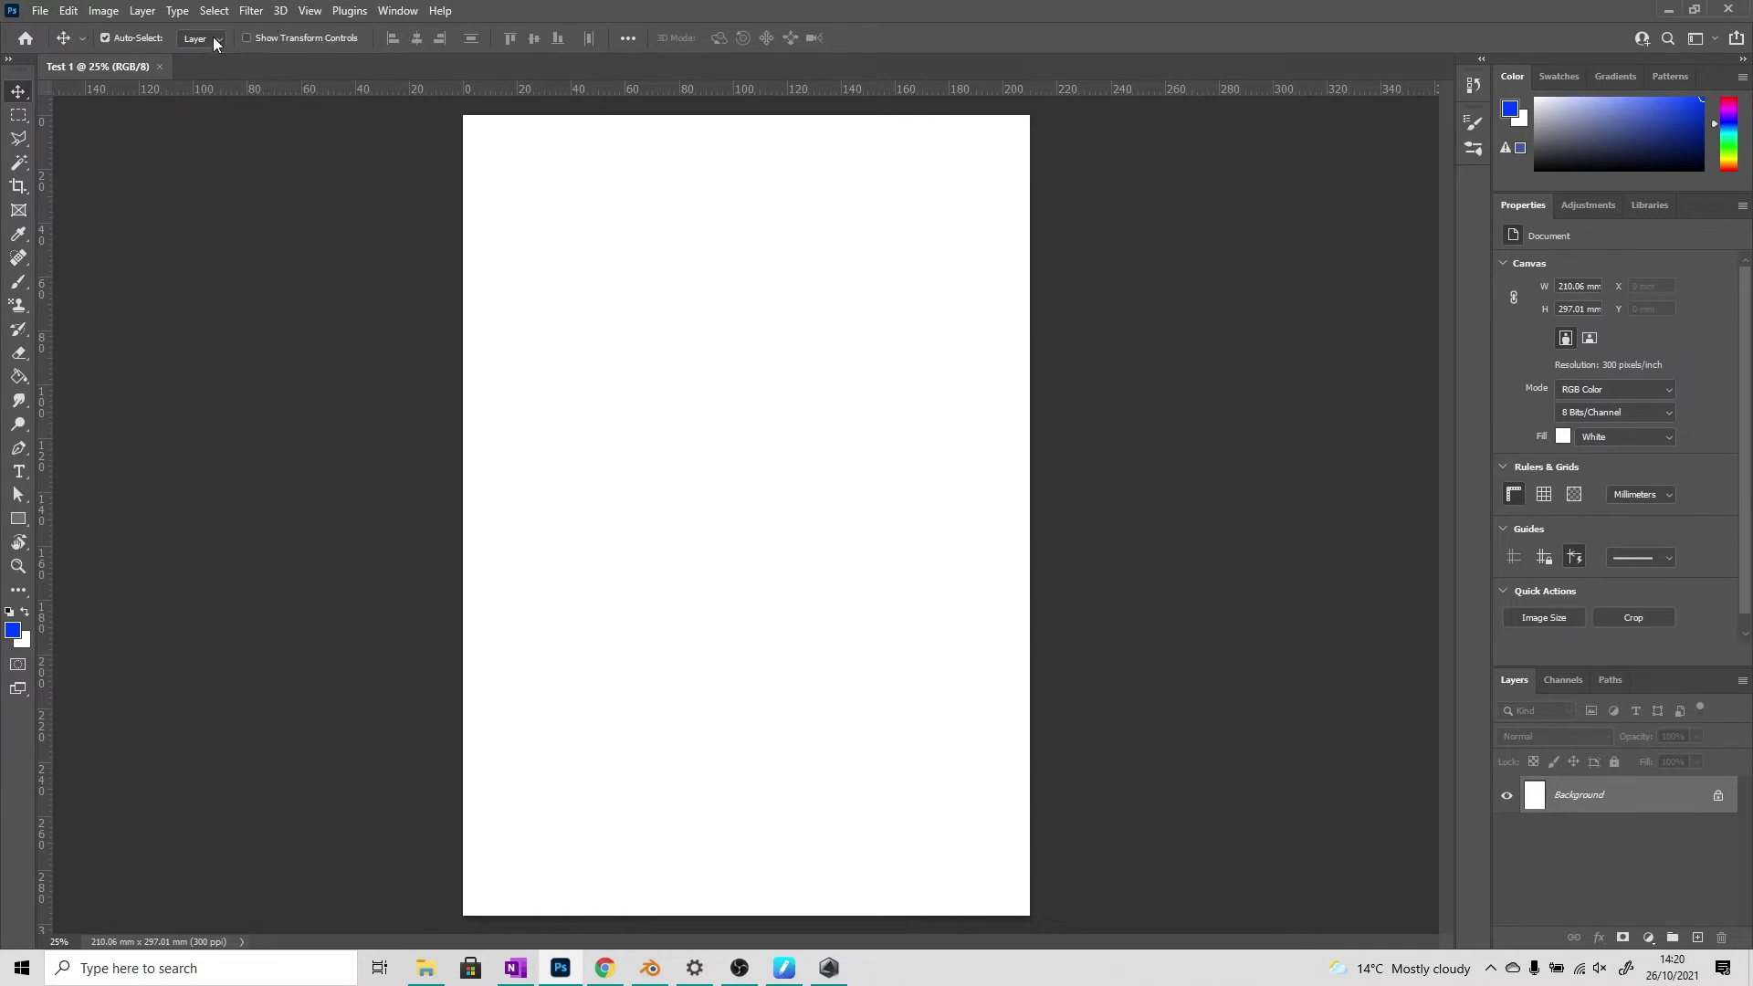
{"action": "left_click", "coordinate": [39, 11]}
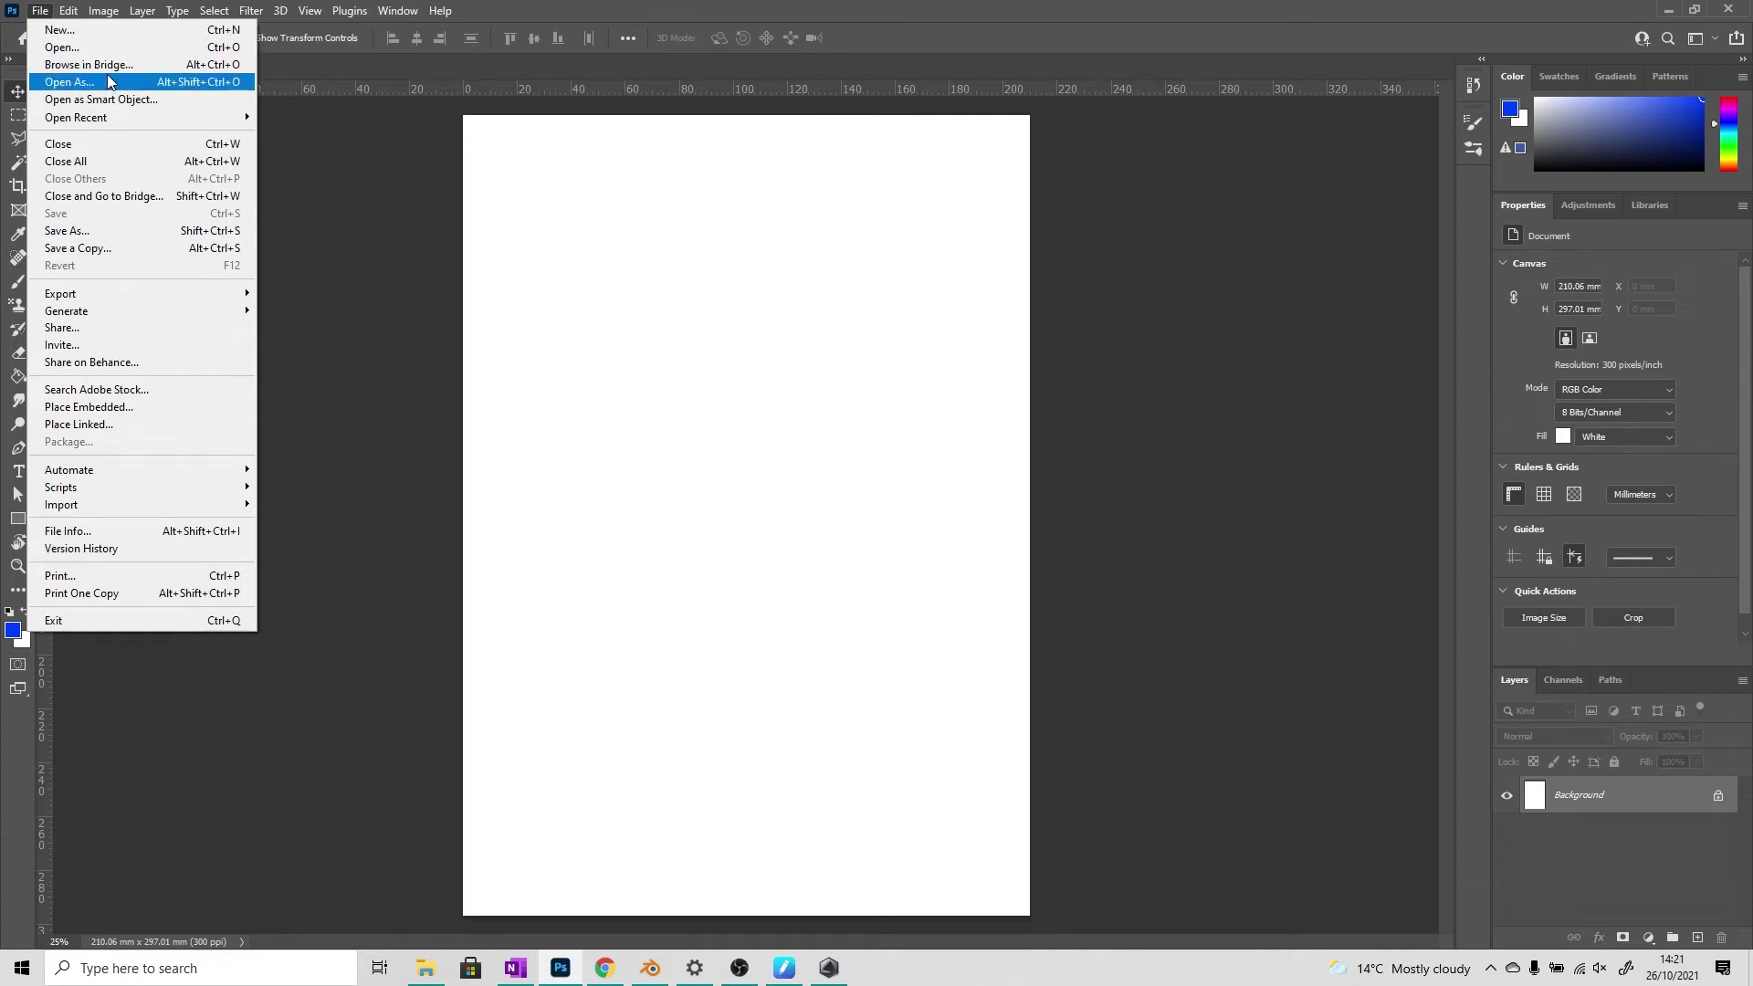
{"action": "mouse_move", "coordinate": [71, 13]}
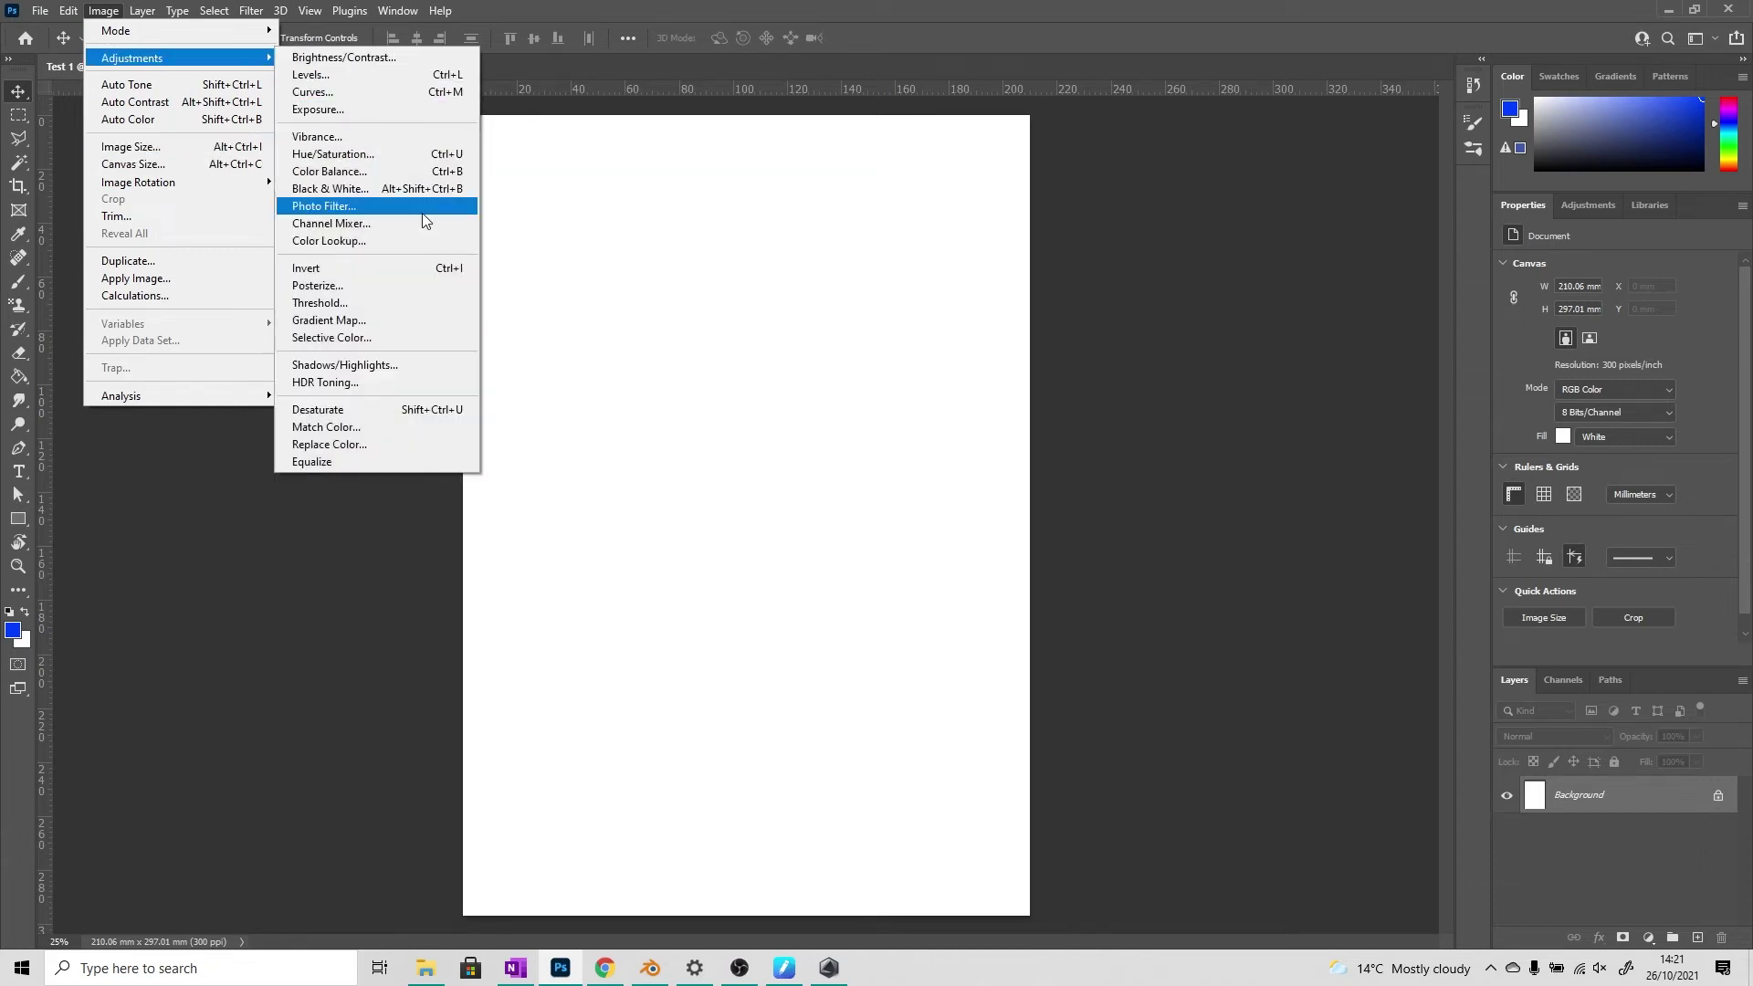
{"action": "left_click", "coordinate": [196, 491]}
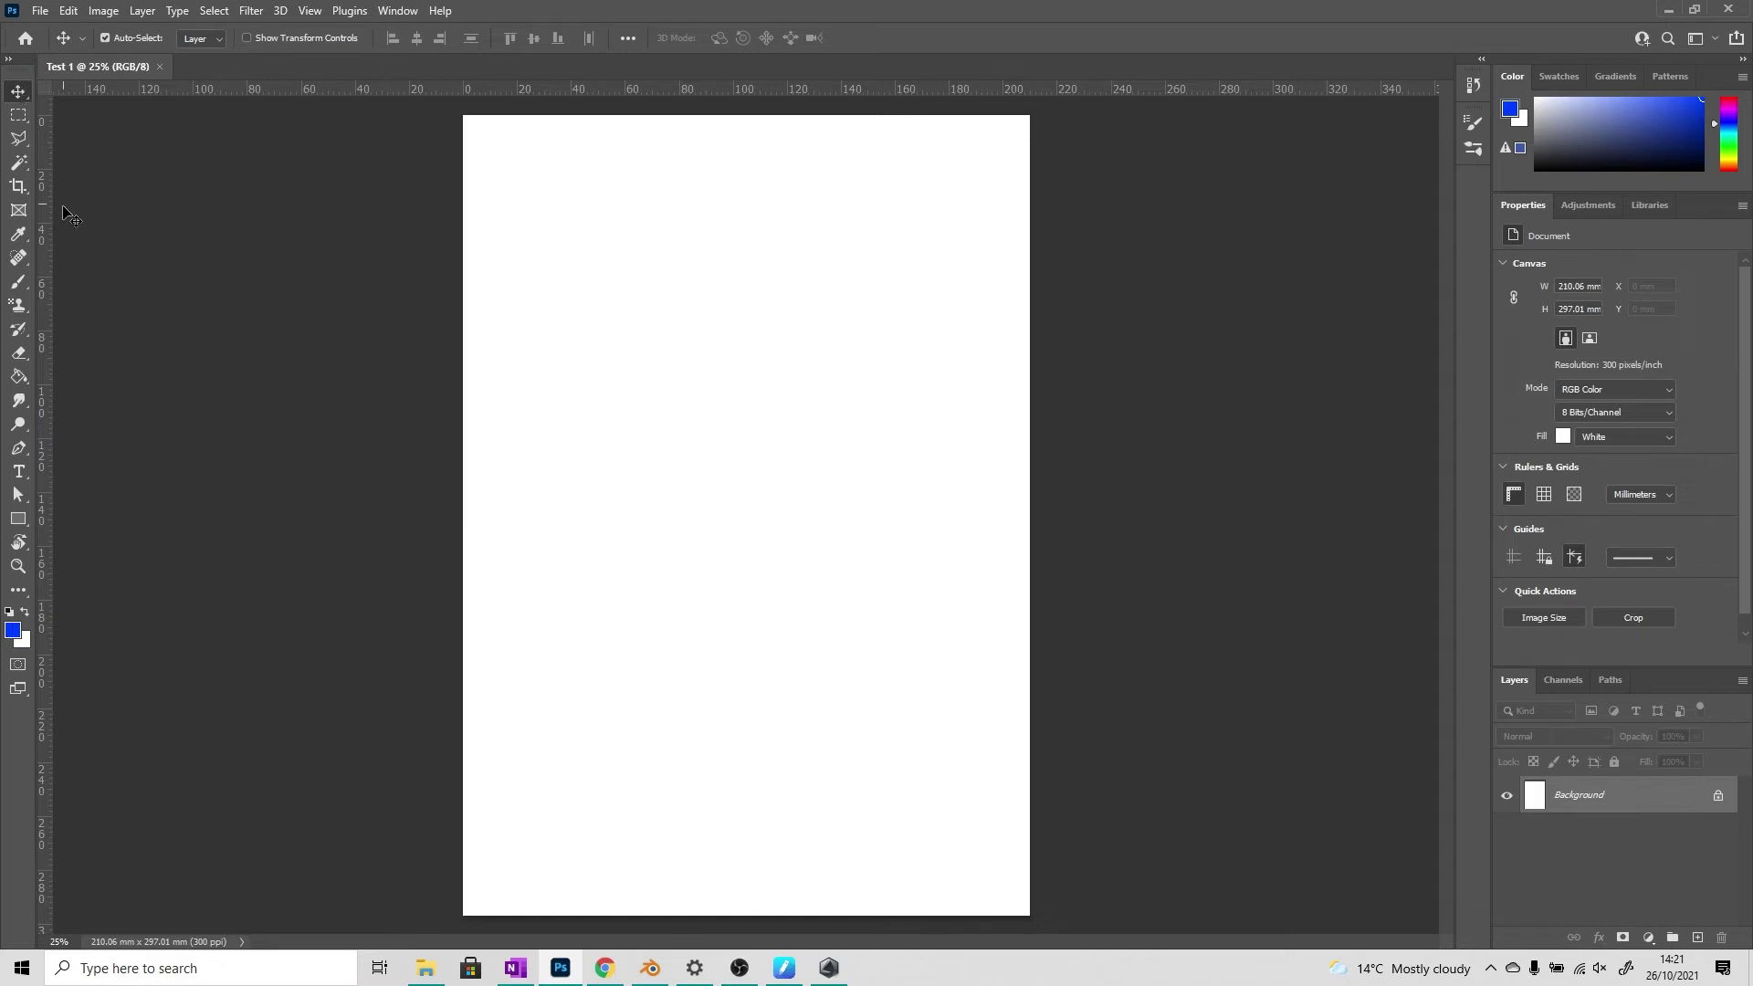
Show the tool variants grouped with the Brush tool and with the Rectangle tool.
{"action": "left_click", "coordinate": [19, 282]}
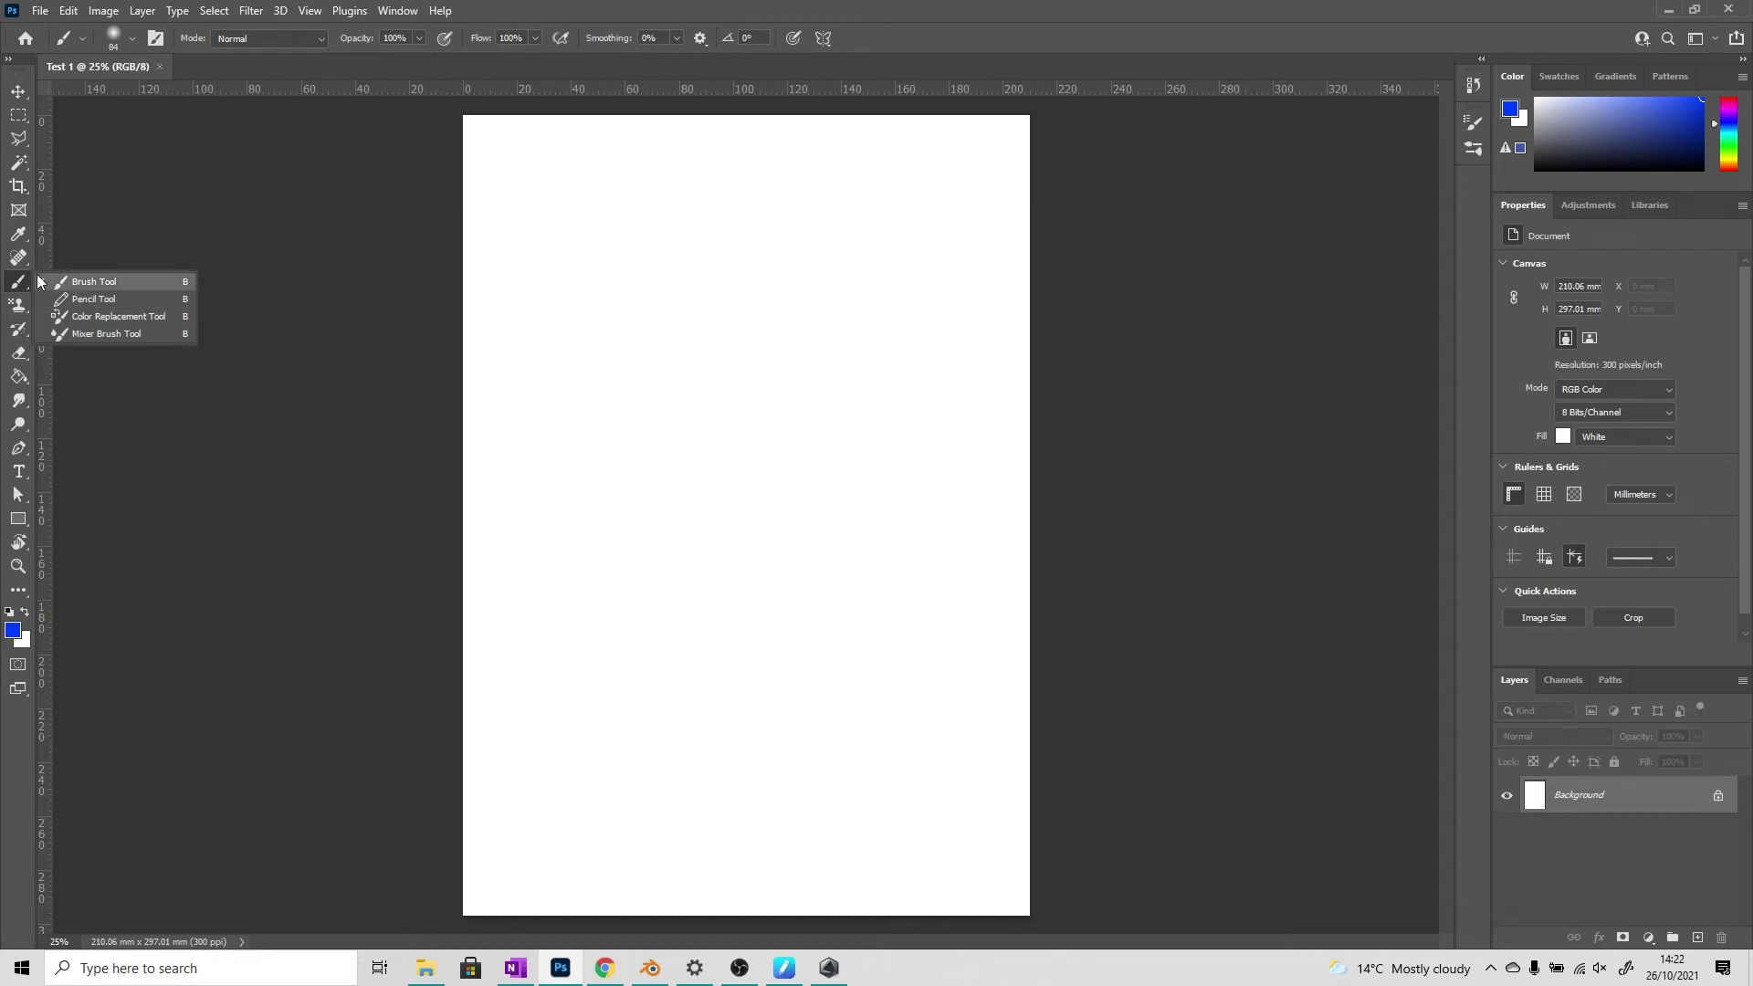
{"action": "left_click", "coordinate": [18, 519]}
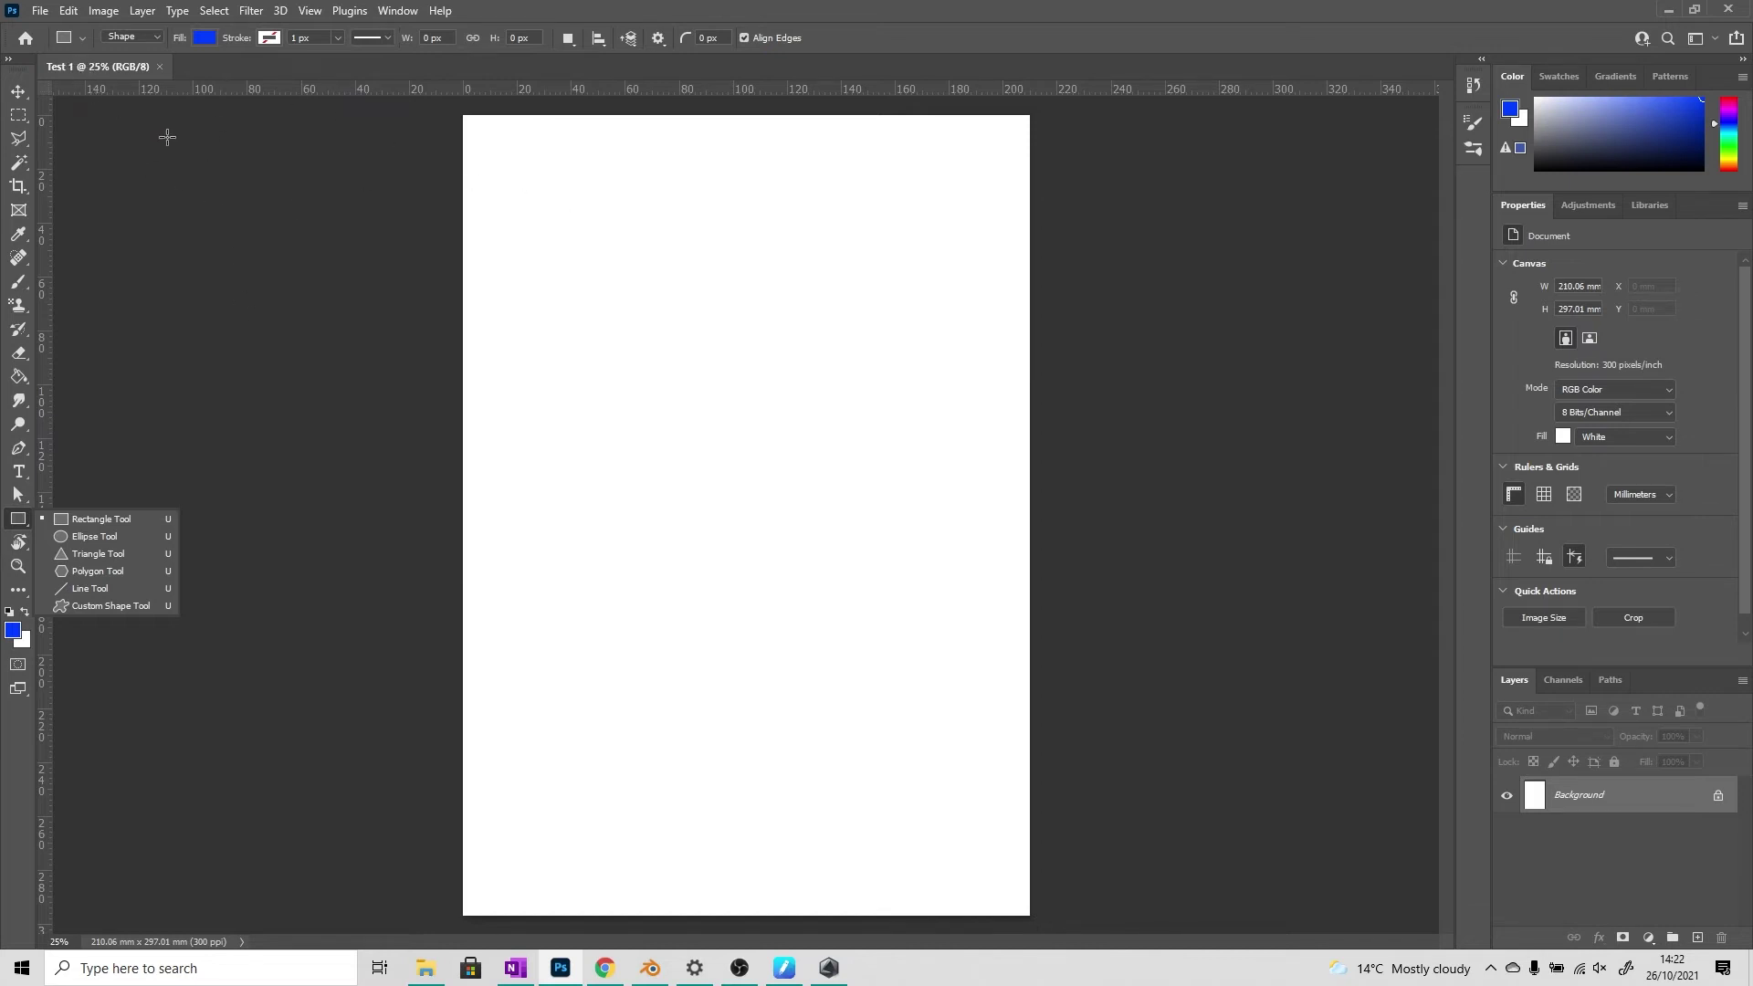
Create a new document from the recent A4 preset, 210 x 297 mm at 300 ppi.
{"action": "left_click", "coordinate": [41, 10]}
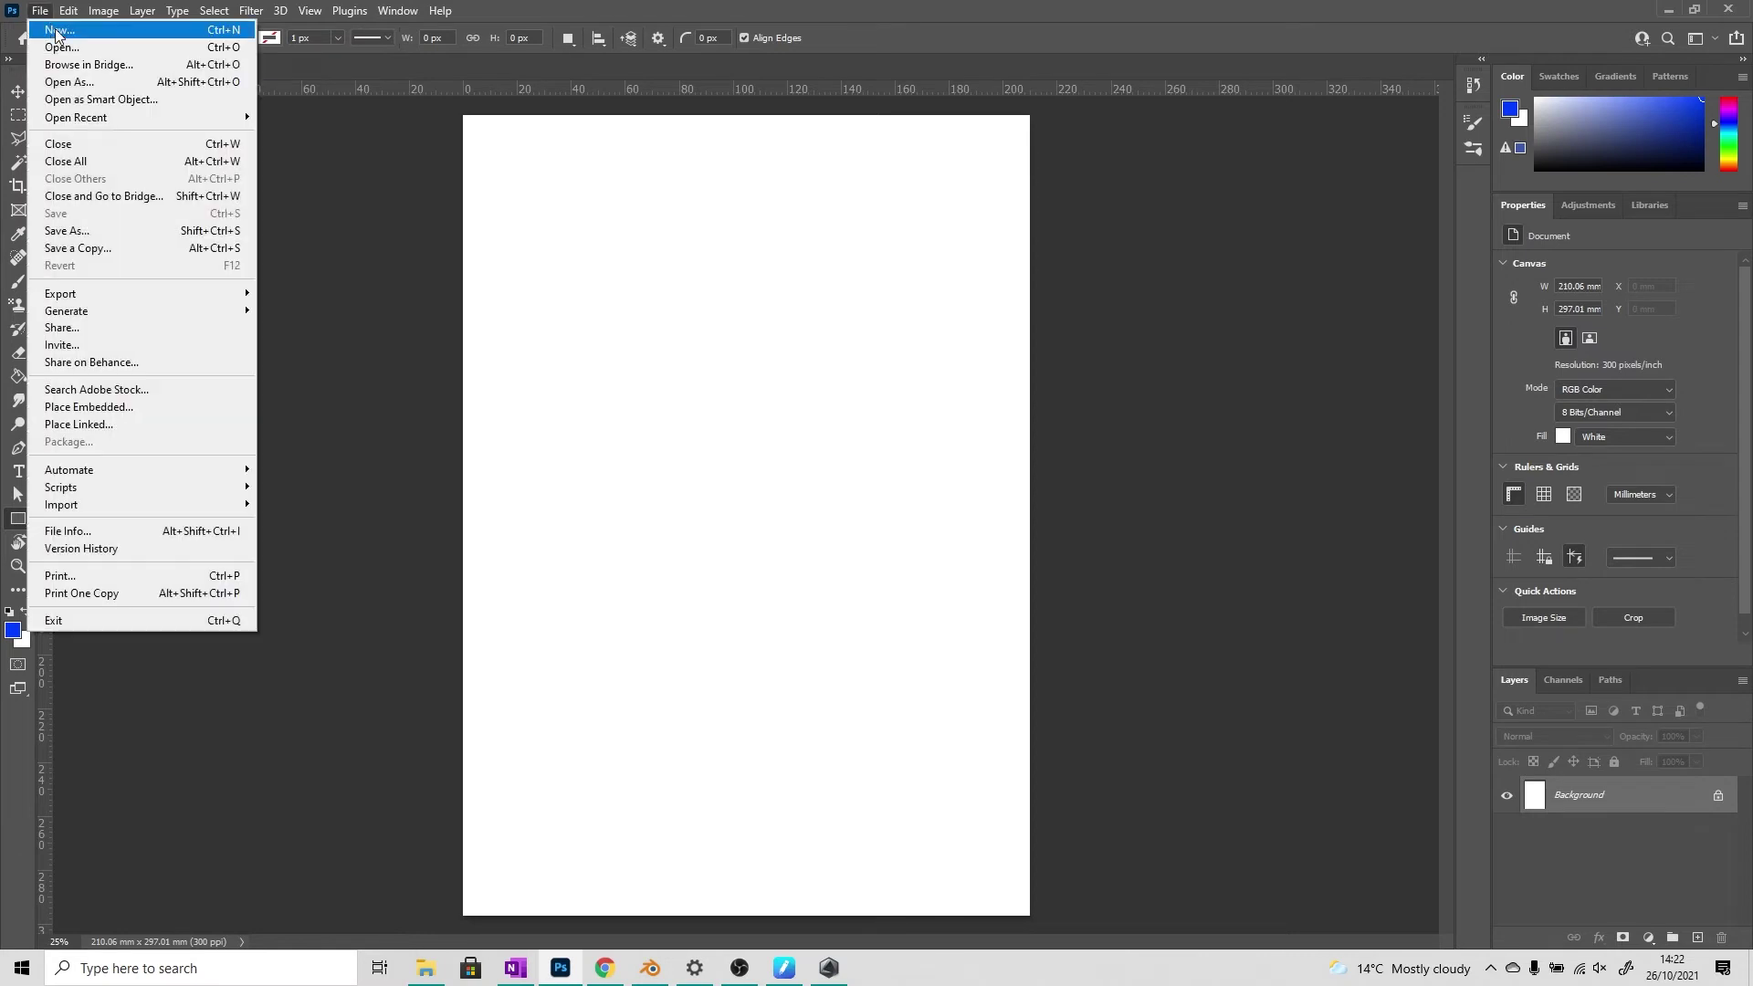
{"action": "left_click", "coordinate": [57, 30]}
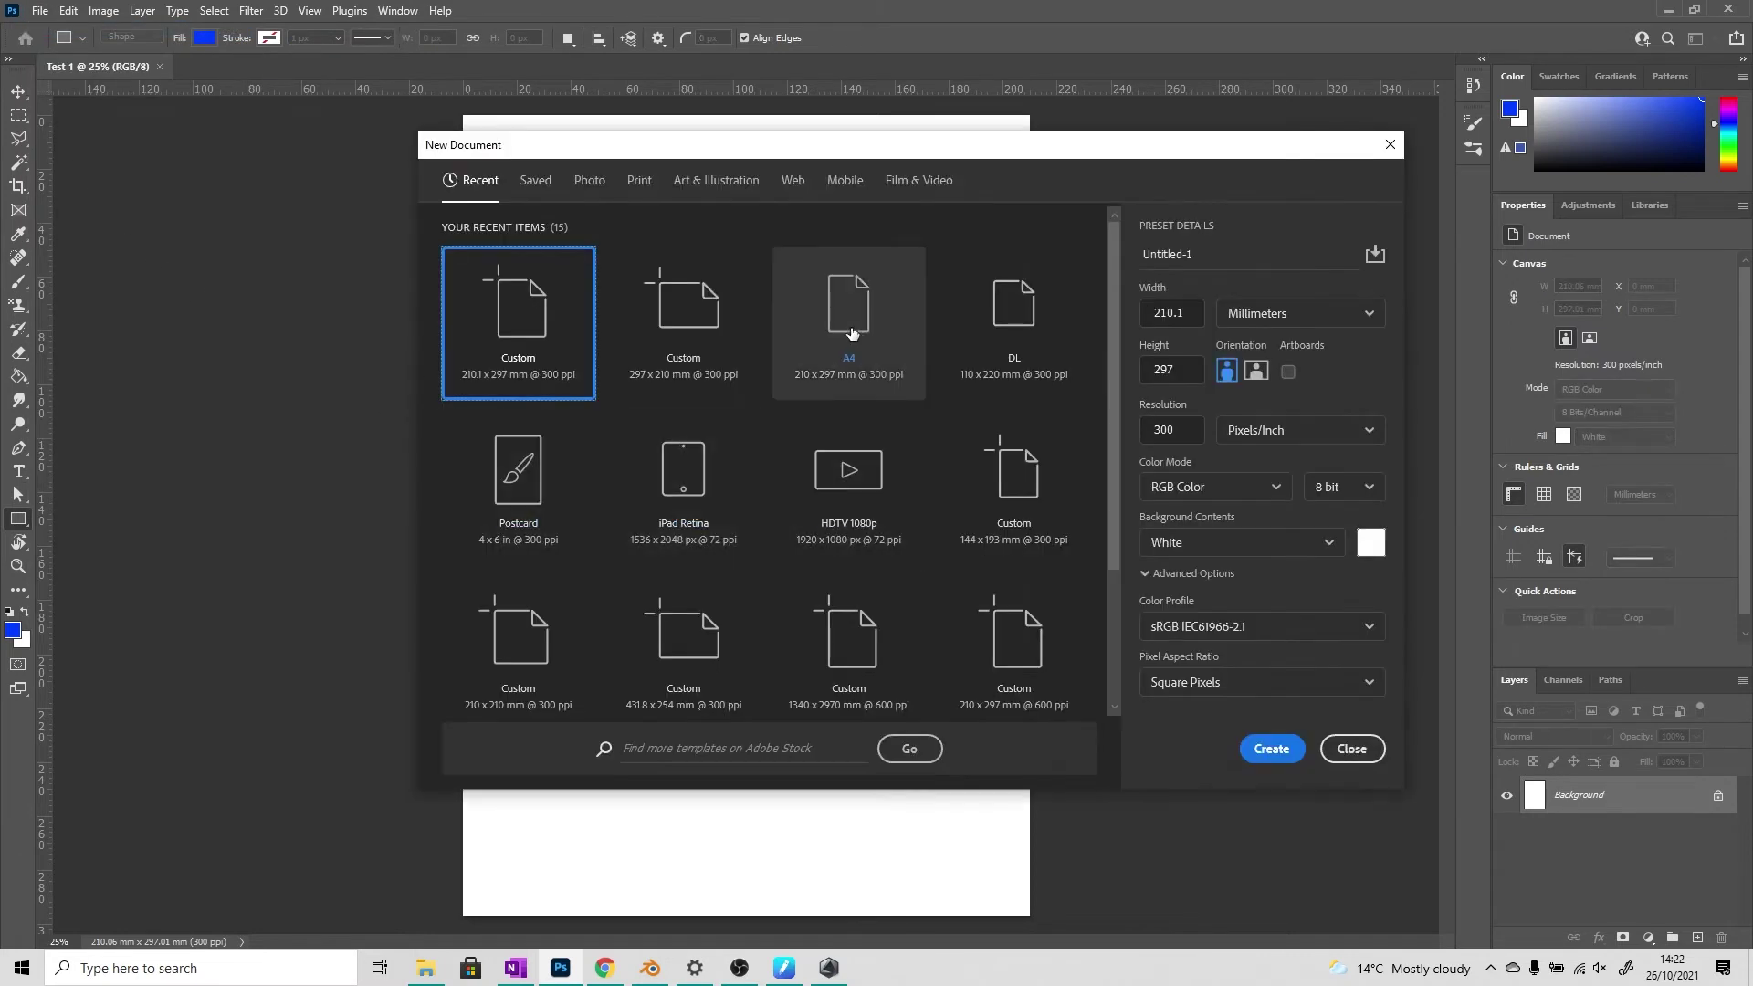
{"action": "left_click", "coordinate": [852, 333]}
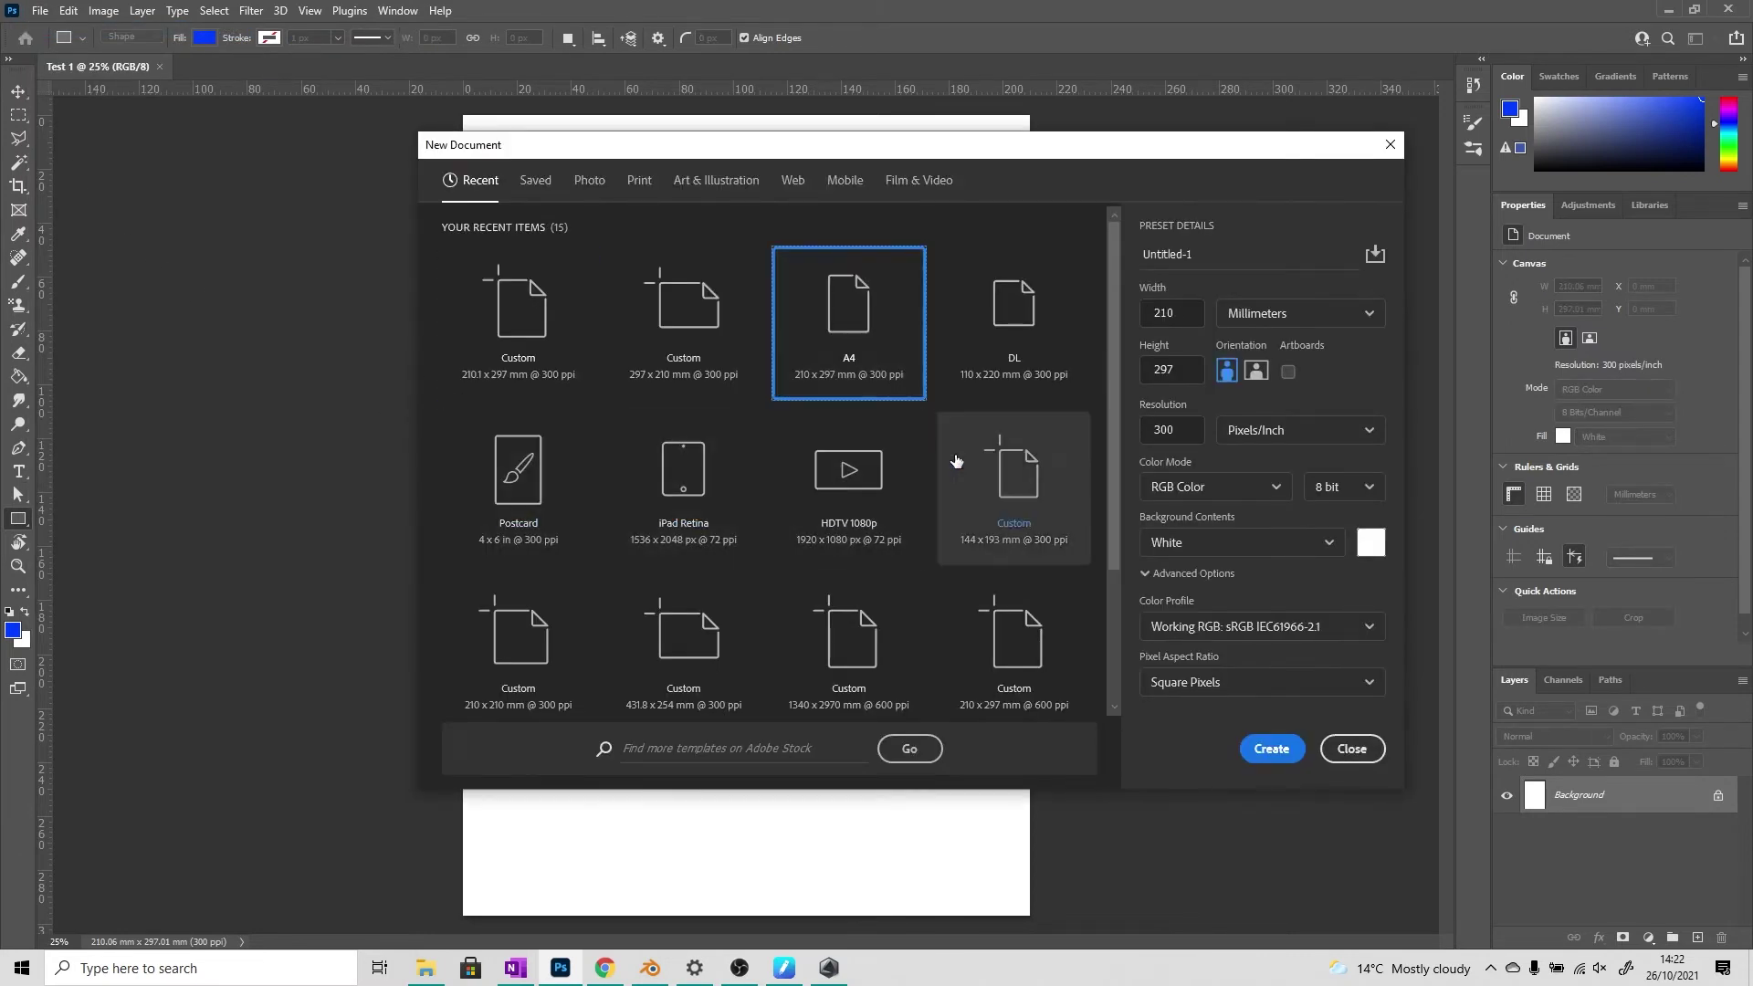
{"action": "left_click", "coordinate": [1256, 750]}
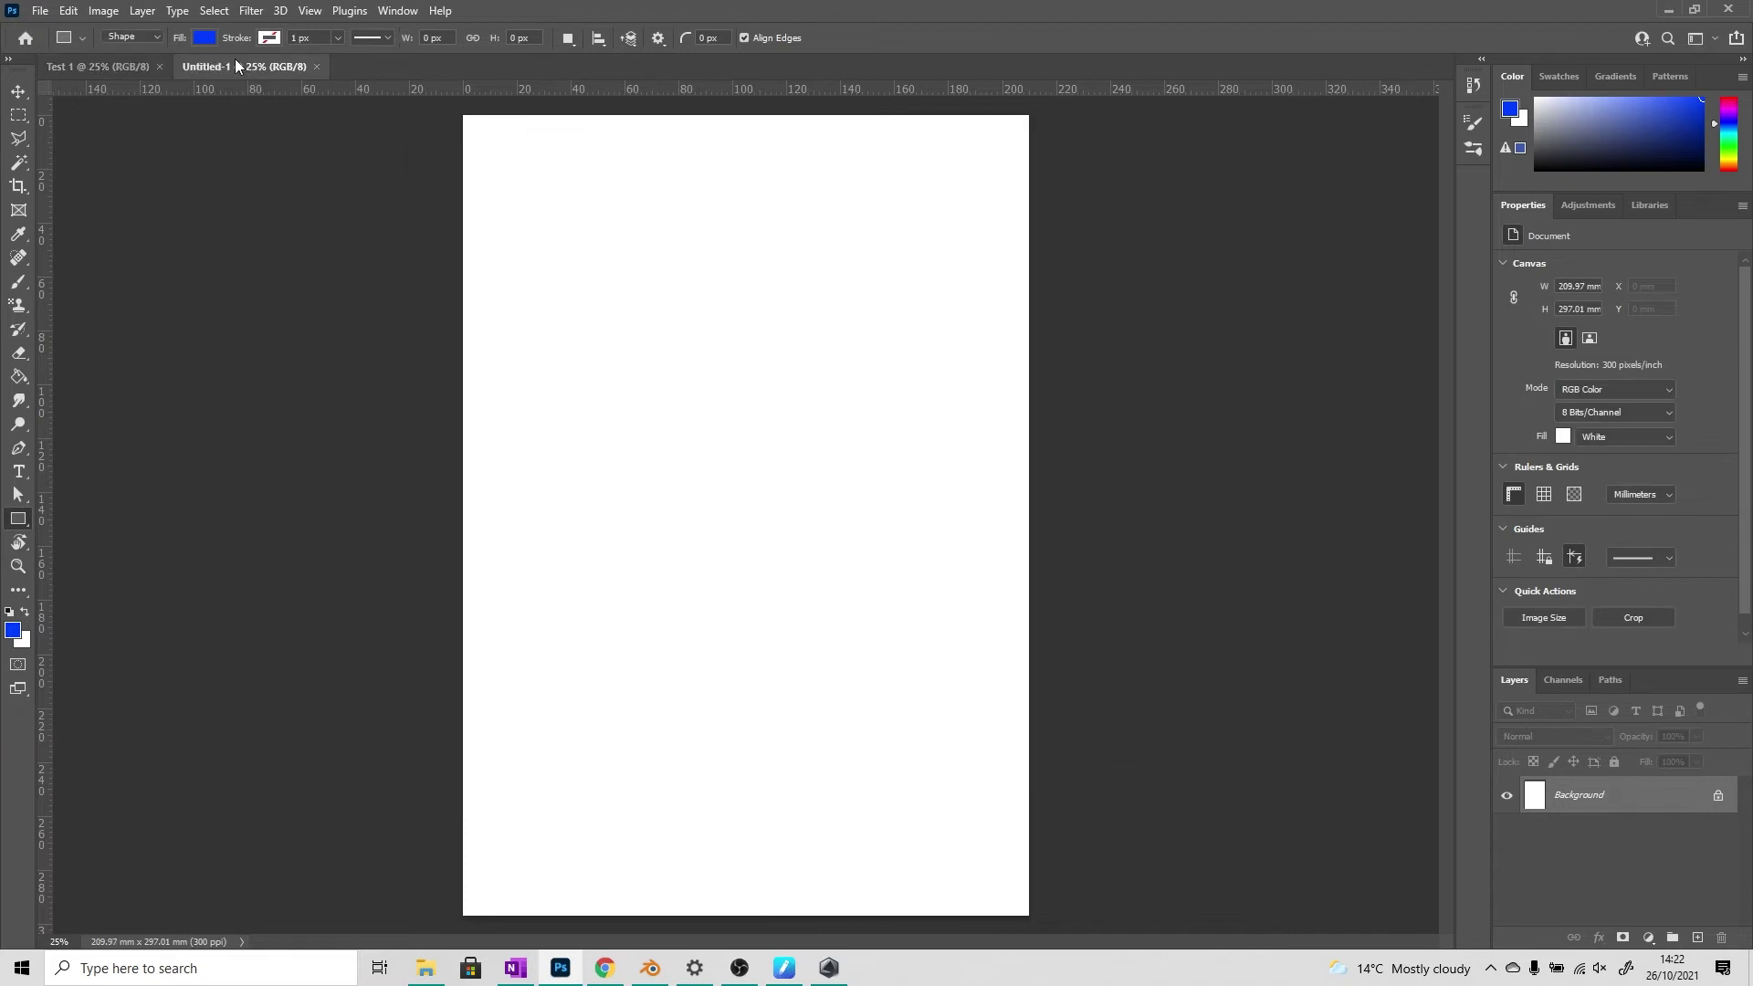
Switch back and forth between Test 1 and the new untitled document, and close the untitled one.
{"action": "left_click", "coordinate": [110, 68]}
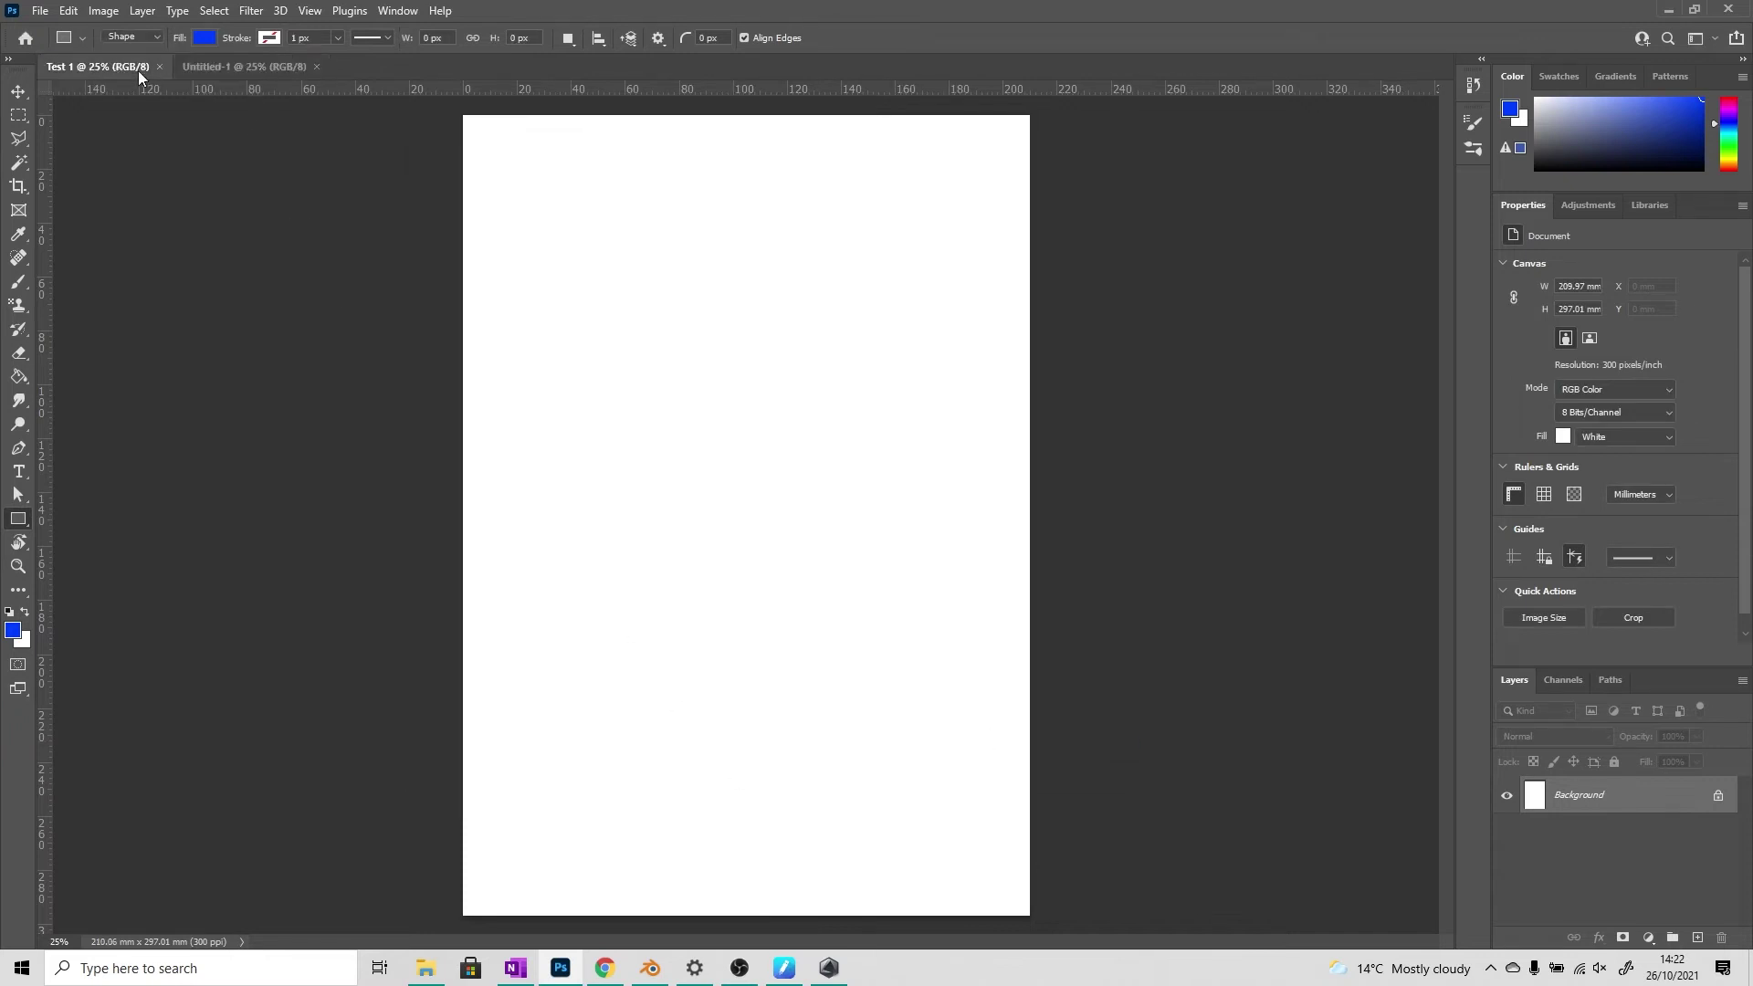
{"action": "left_click", "coordinate": [232, 66]}
{"action": "left_click", "coordinate": [121, 64]}
{"action": "left_click", "coordinate": [318, 66]}
Undock the Properties and Layers panel groups so they float beside the canvas.
{"action": "left_click_drag", "start_coordinate": [1705, 198], "coordinate": [1346, 554]}
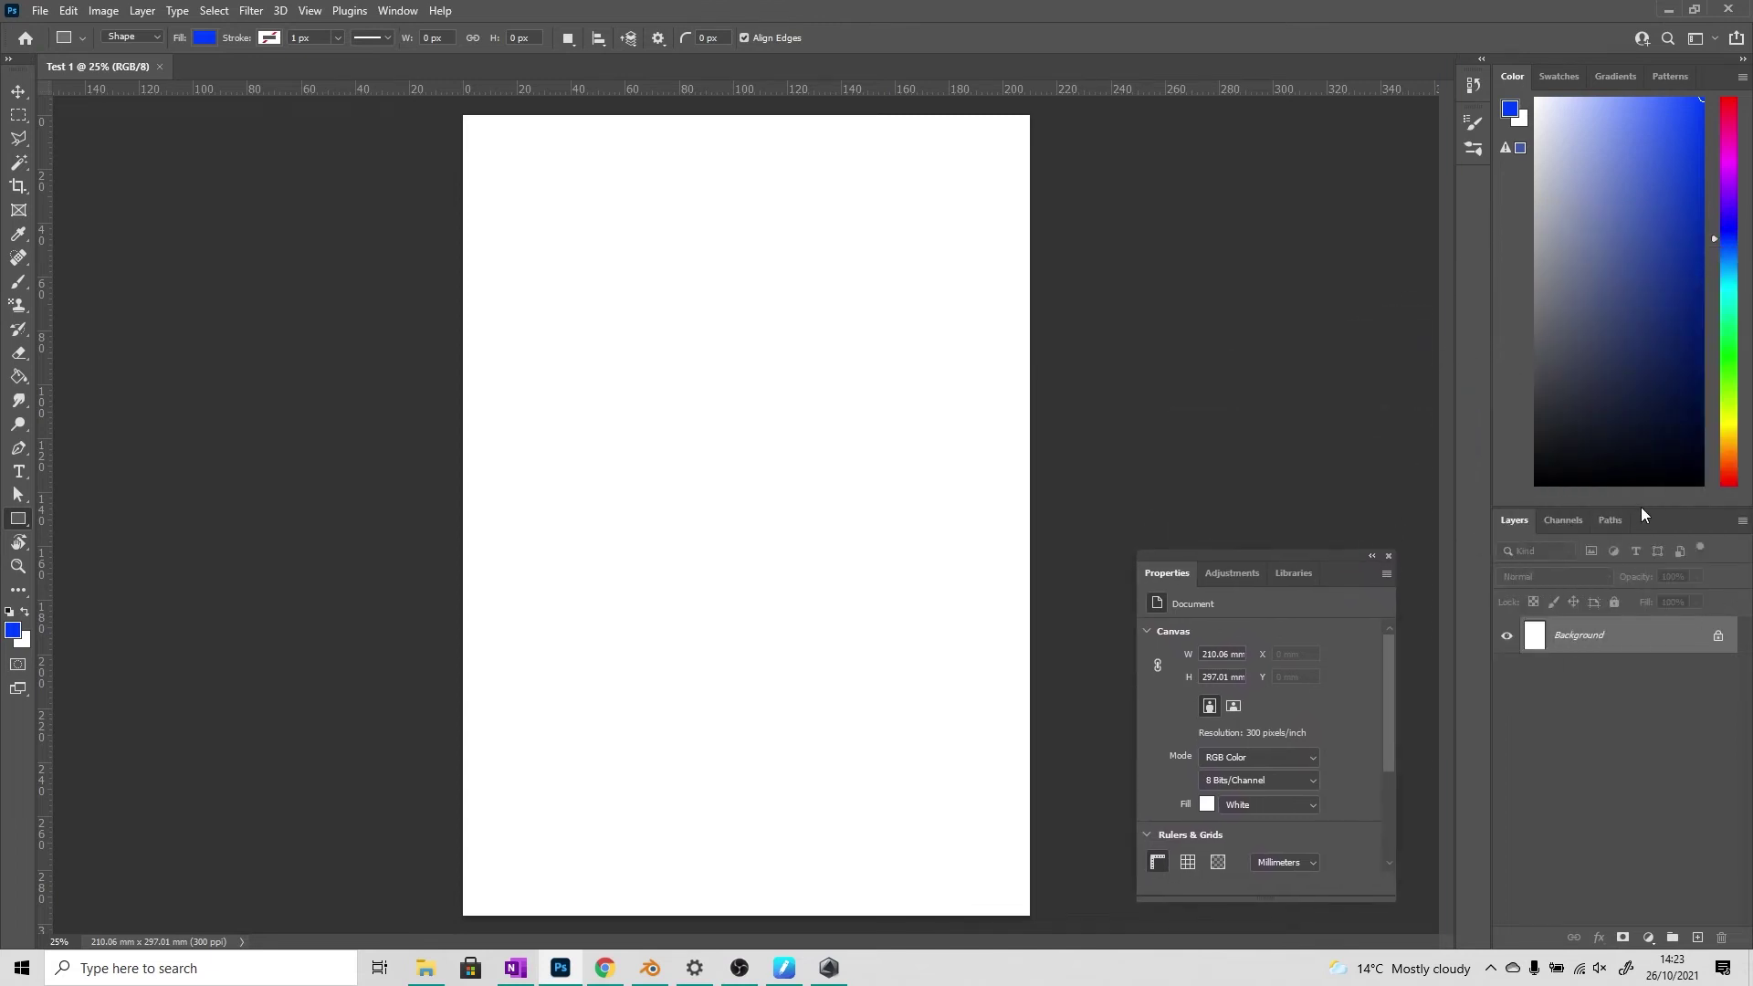
{"action": "left_click_drag", "start_coordinate": [1655, 506], "coordinate": [1279, 300]}
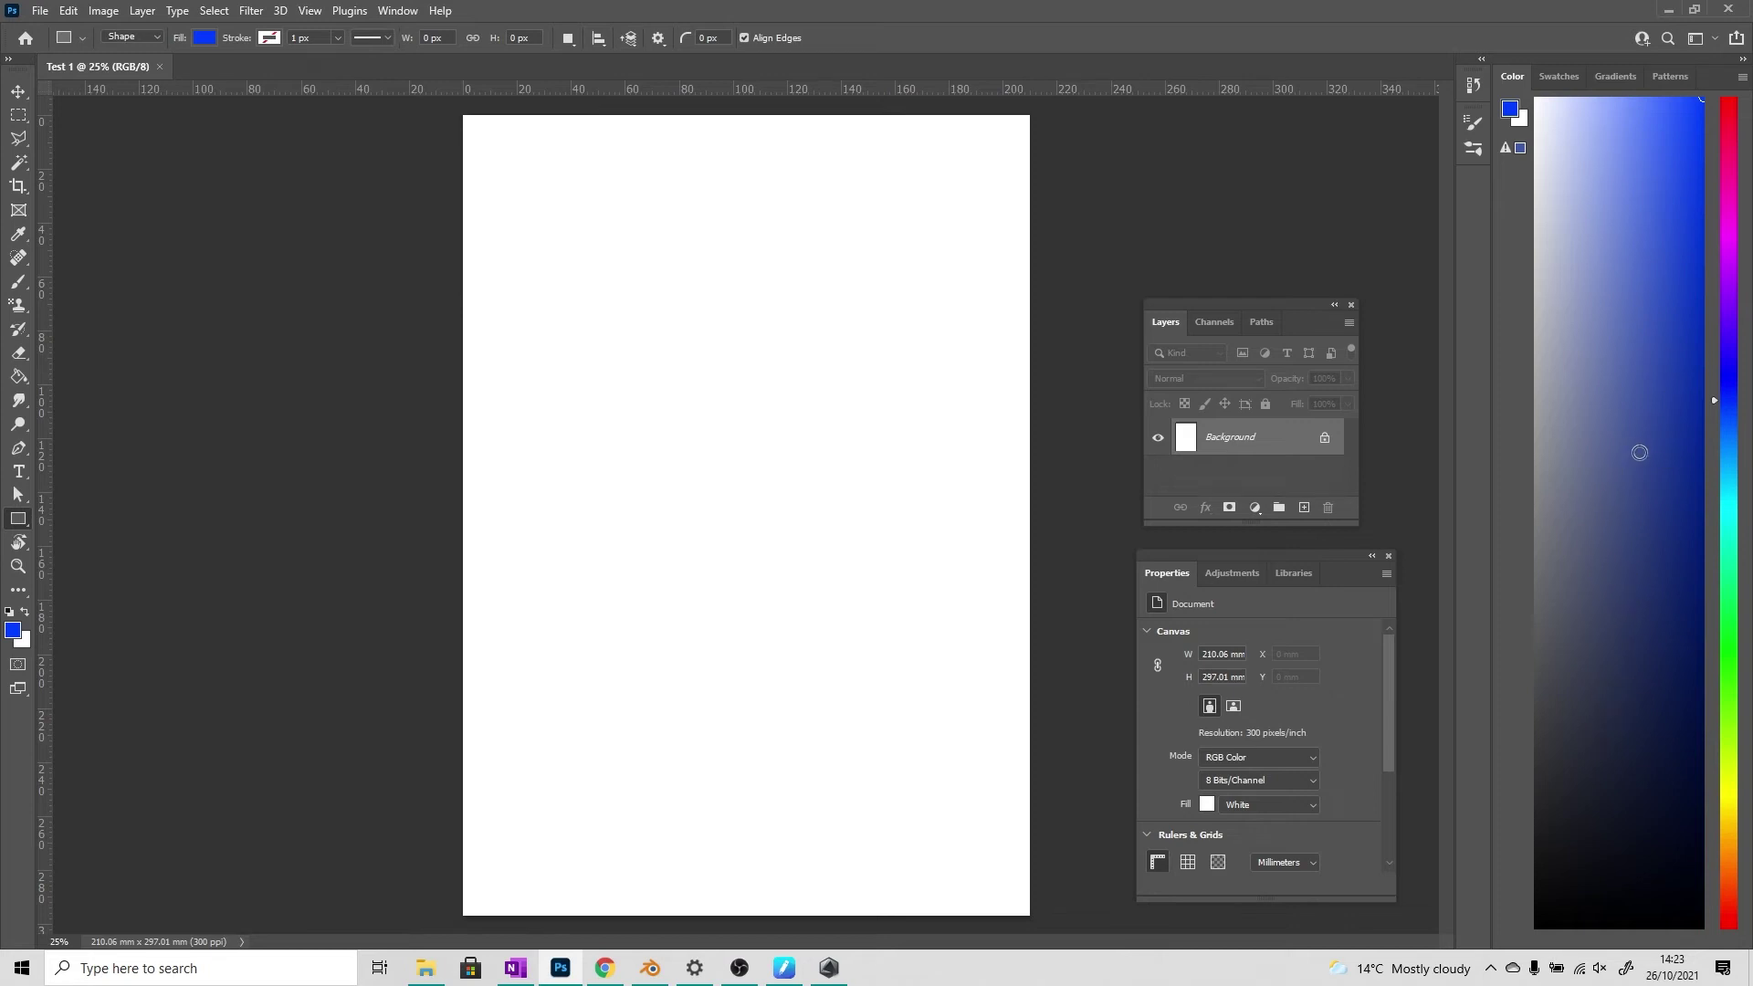
Sample several blue shades in the color picker and set the foreground color to a muted yellow-green.
{"action": "left_click", "coordinate": [1640, 473]}
{"action": "mouse_move", "coordinate": [1628, 343]}
{"action": "left_mouse_down"}
{"action": "mouse_move", "coordinate": [1637, 217]}
{"action": "mouse_move", "coordinate": [1604, 359]}
{"action": "mouse_move", "coordinate": [1623, 544]}
{"action": "mouse_move", "coordinate": [1587, 660]}
{"action": "left_mouse_up"}
{"action": "left_click", "coordinate": [1607, 225]}
{"action": "left_click", "coordinate": [1596, 180]}
{"action": "left_click", "coordinate": [1663, 237]}
{"action": "left_click", "coordinate": [1581, 326]}
{"action": "left_click", "coordinate": [1729, 156]}
{"action": "mouse_move", "coordinate": [1732, 164]}
{"action": "left_mouse_down"}
{"action": "mouse_move", "coordinate": [1732, 881]}
{"action": "mouse_move", "coordinate": [1731, 666]}
{"action": "mouse_move", "coordinate": [1732, 833]}
{"action": "mouse_move", "coordinate": [1731, 771]}
{"action": "left_mouse_up"}
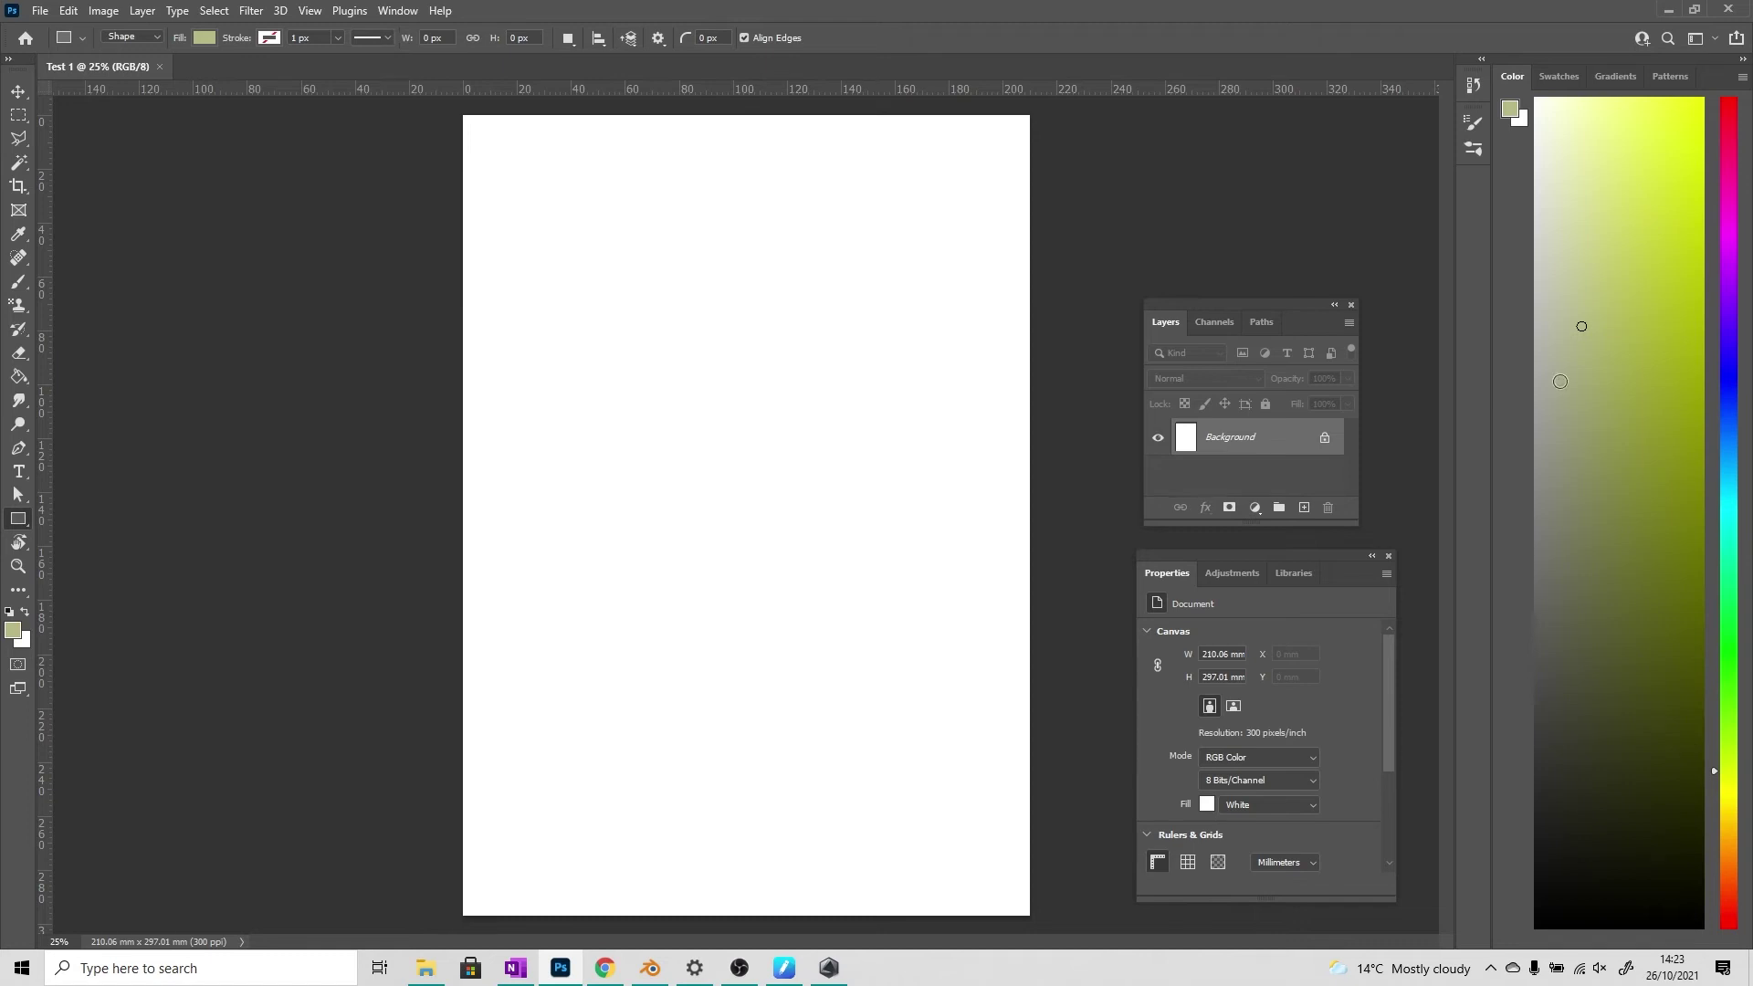
Look through the Dark, Pastel and Grayscale groups of color swatches.
{"action": "left_click", "coordinate": [1558, 77]}
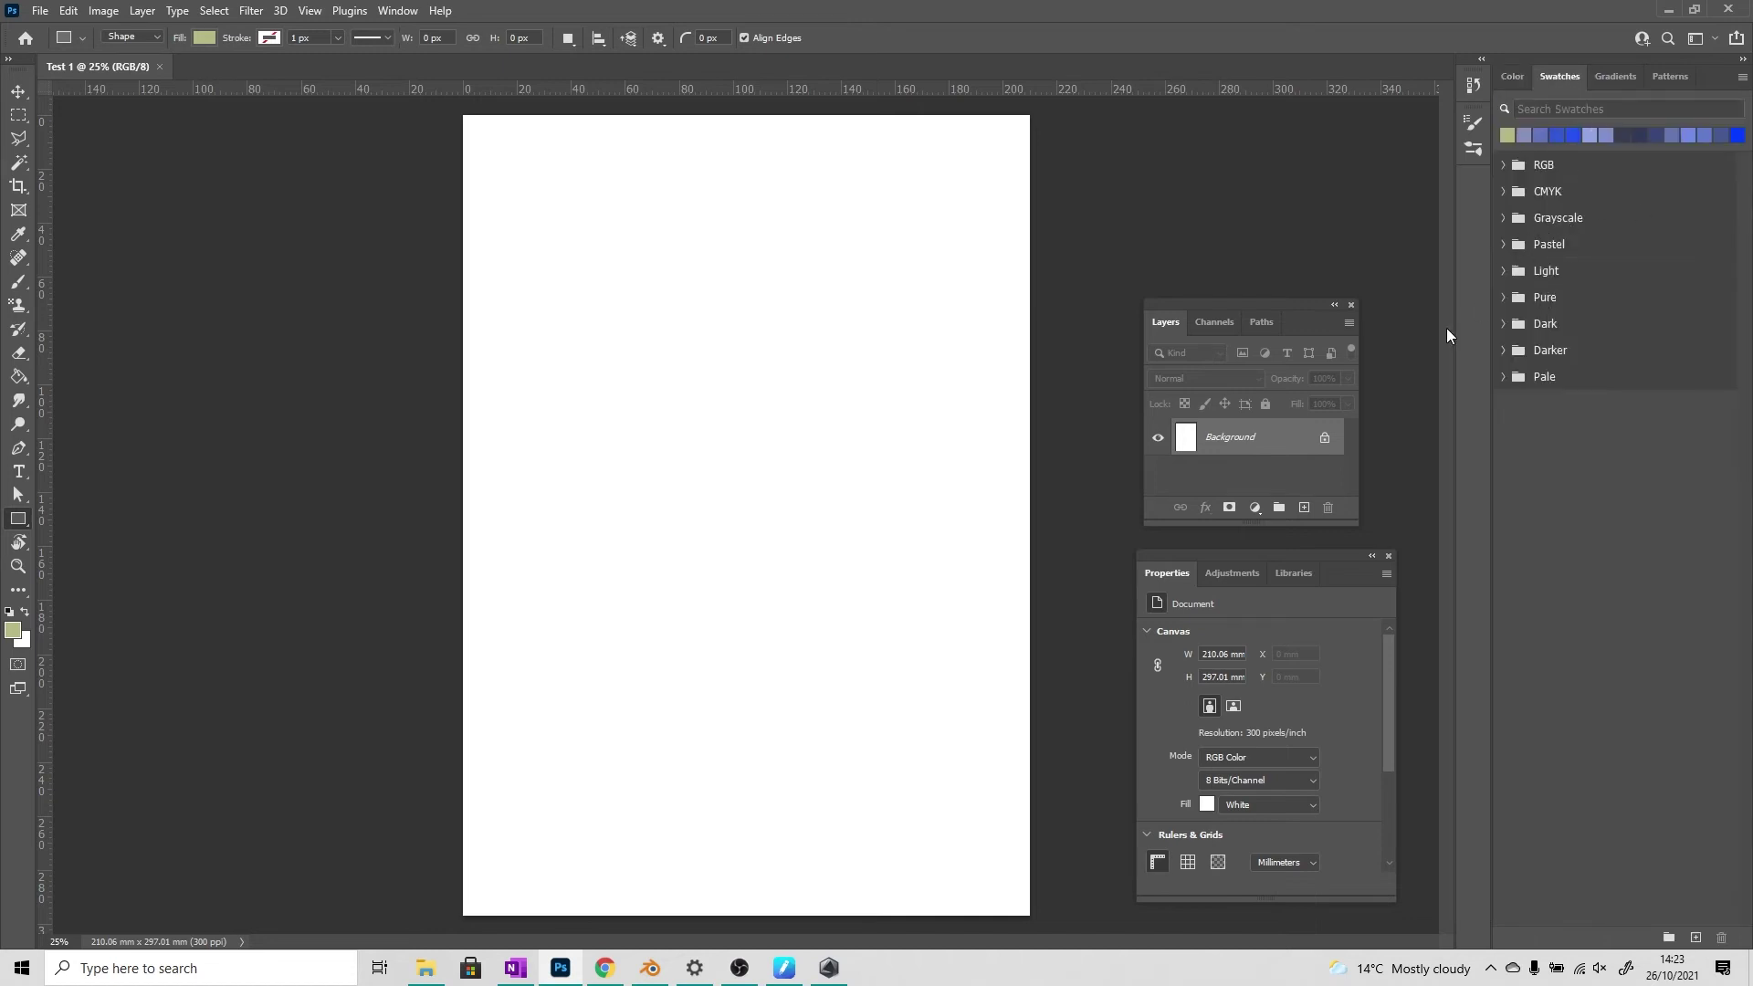
{"action": "left_click", "coordinate": [1503, 324]}
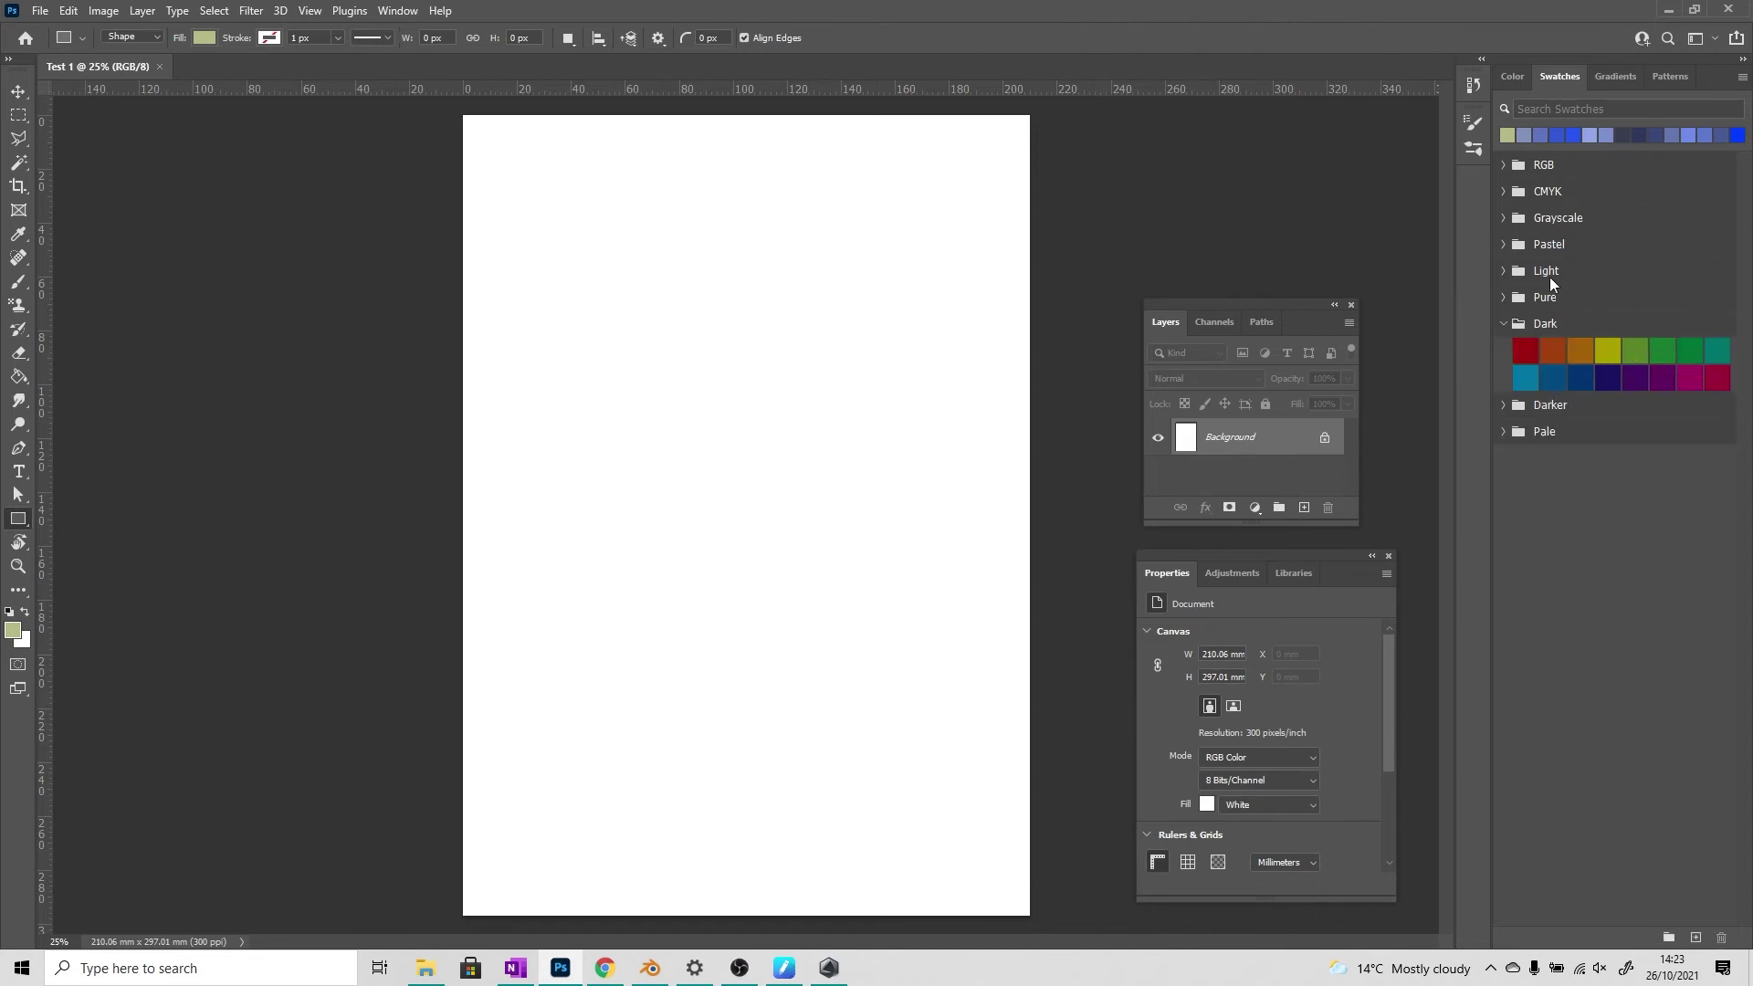
{"action": "left_click", "coordinate": [1507, 245]}
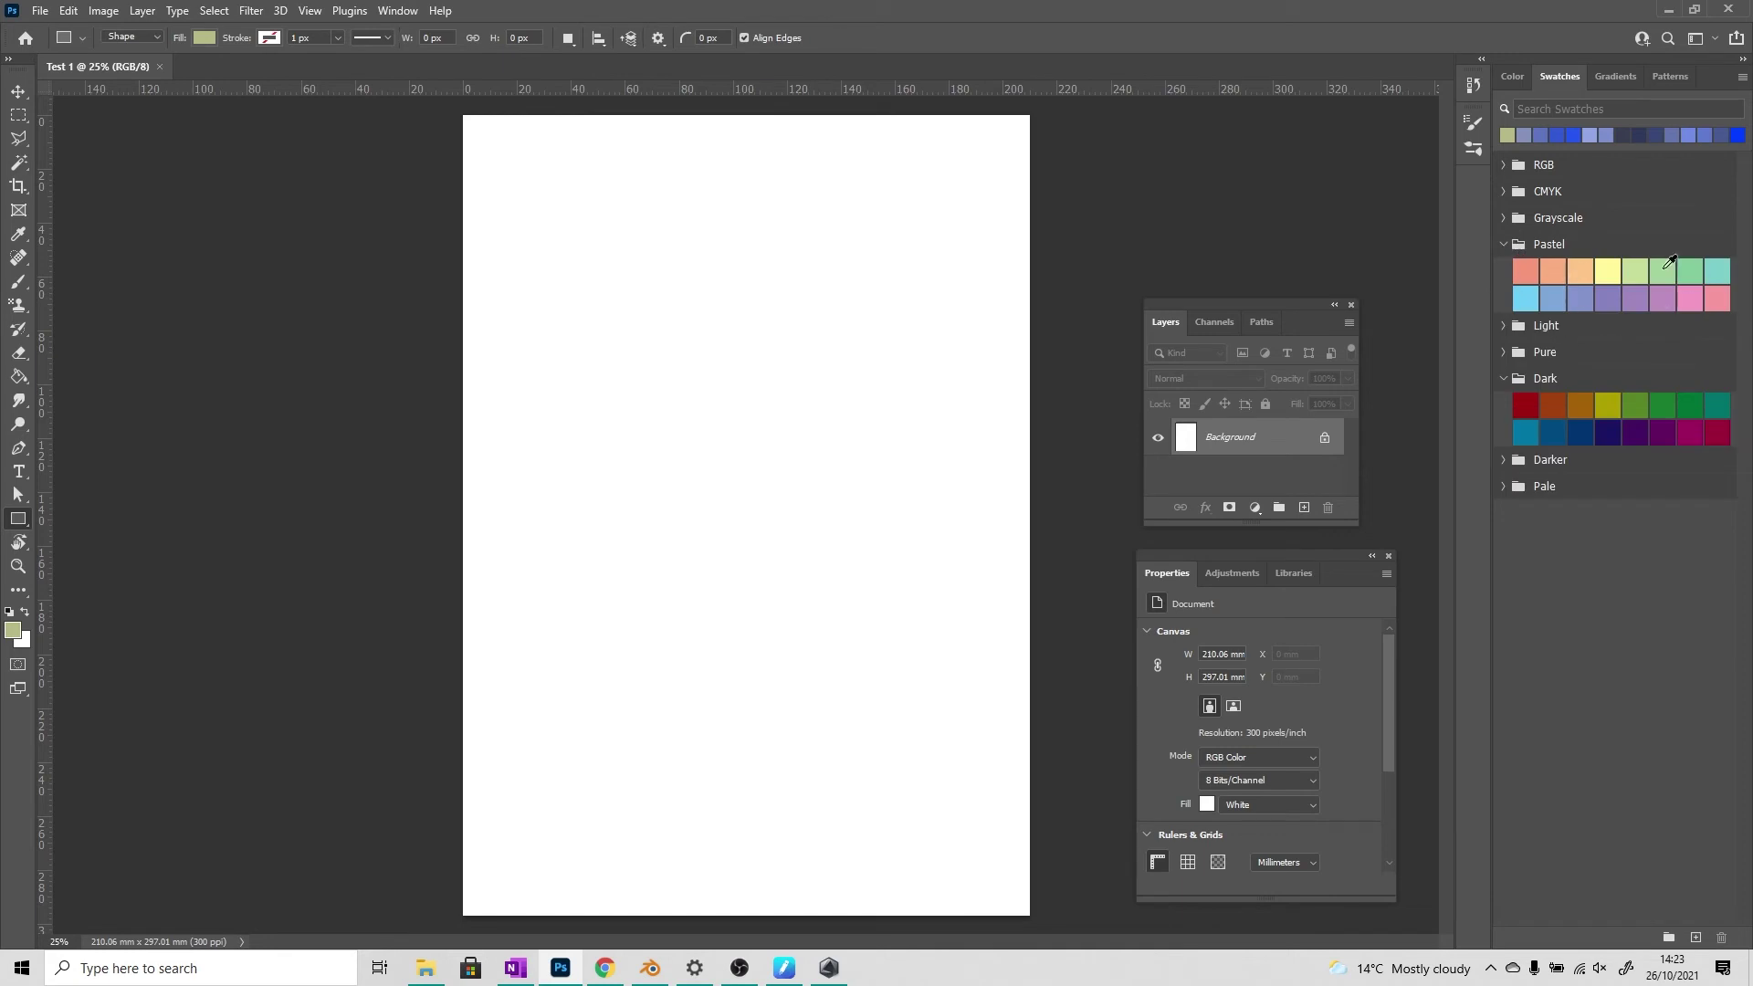
{"action": "left_click", "coordinate": [1509, 219]}
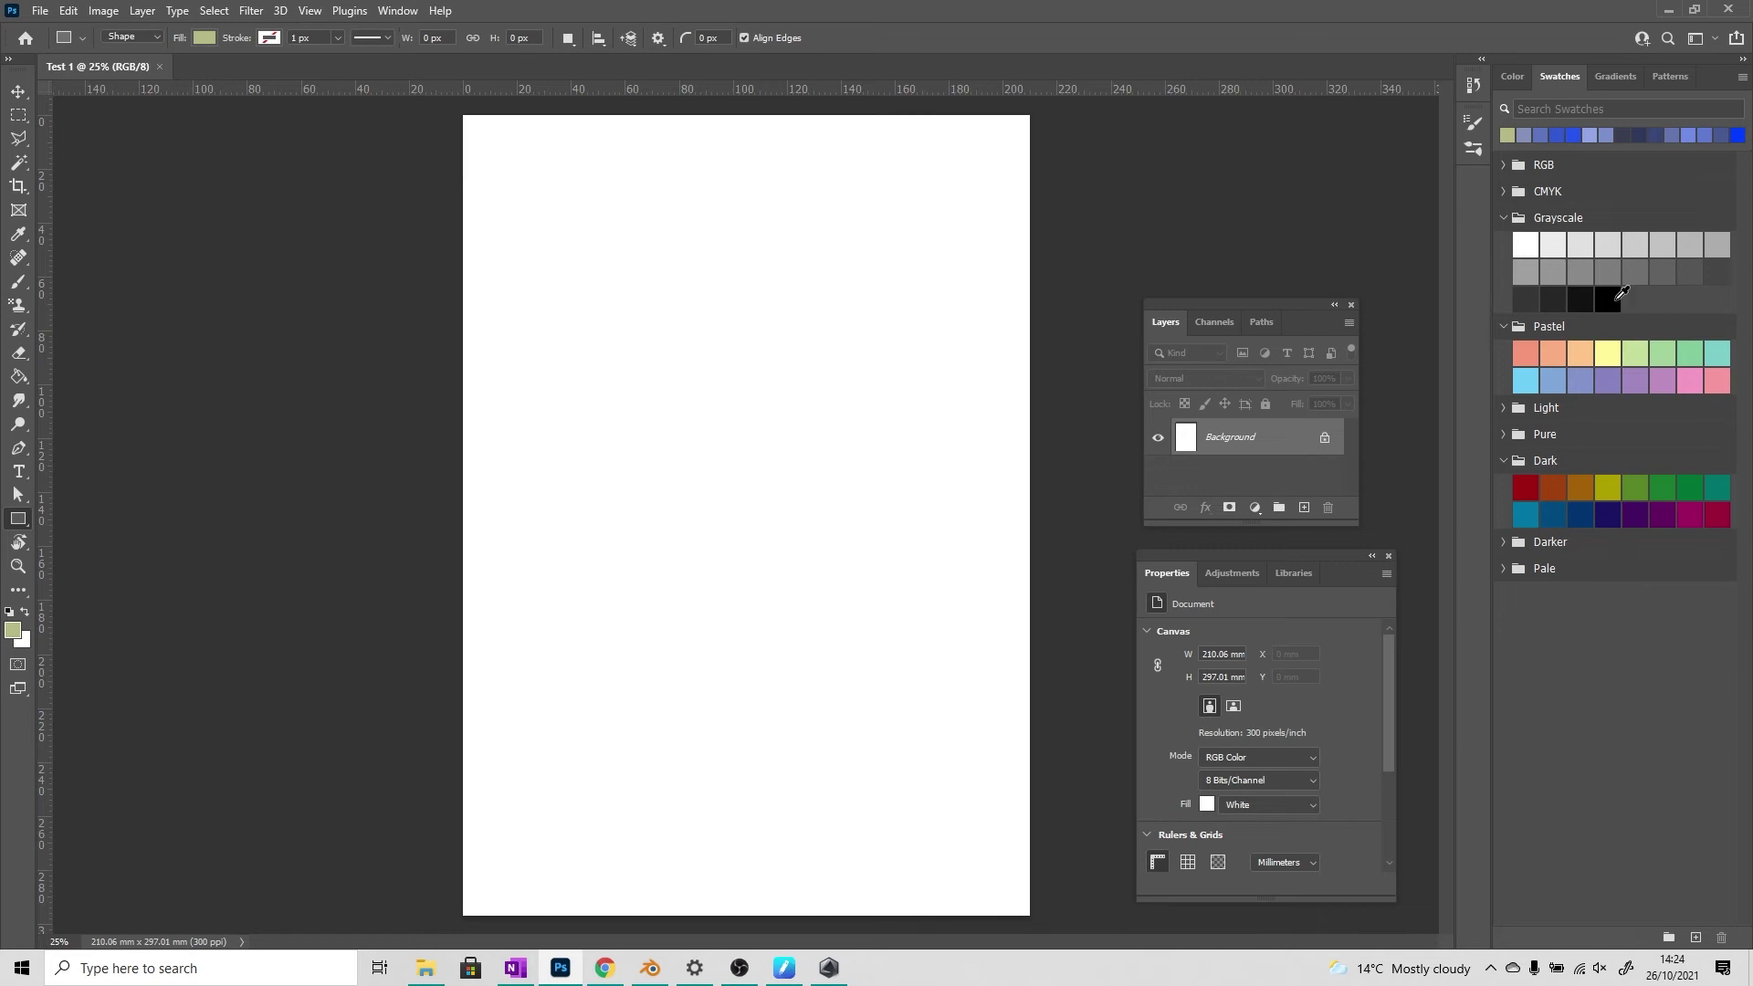
Examine the Oranges gradients and the Grass and Water patterns, and return to the color picker.
{"action": "left_click", "coordinate": [1612, 75]}
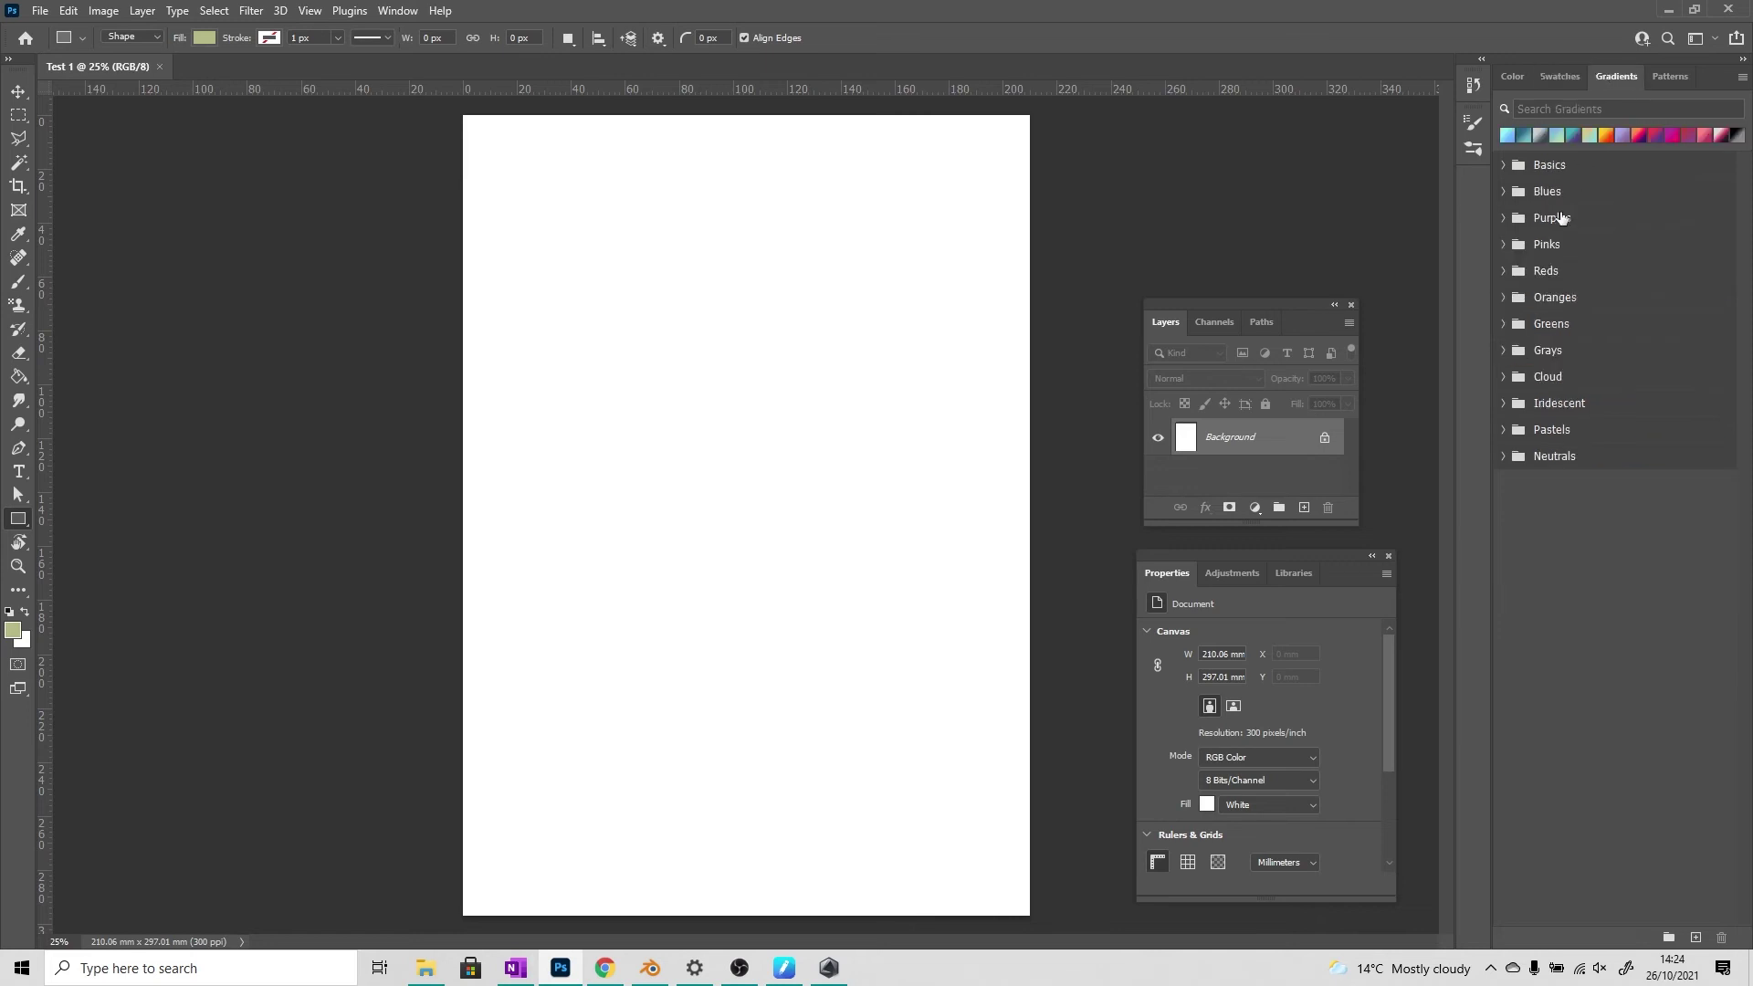
{"action": "left_click", "coordinate": [1501, 298]}
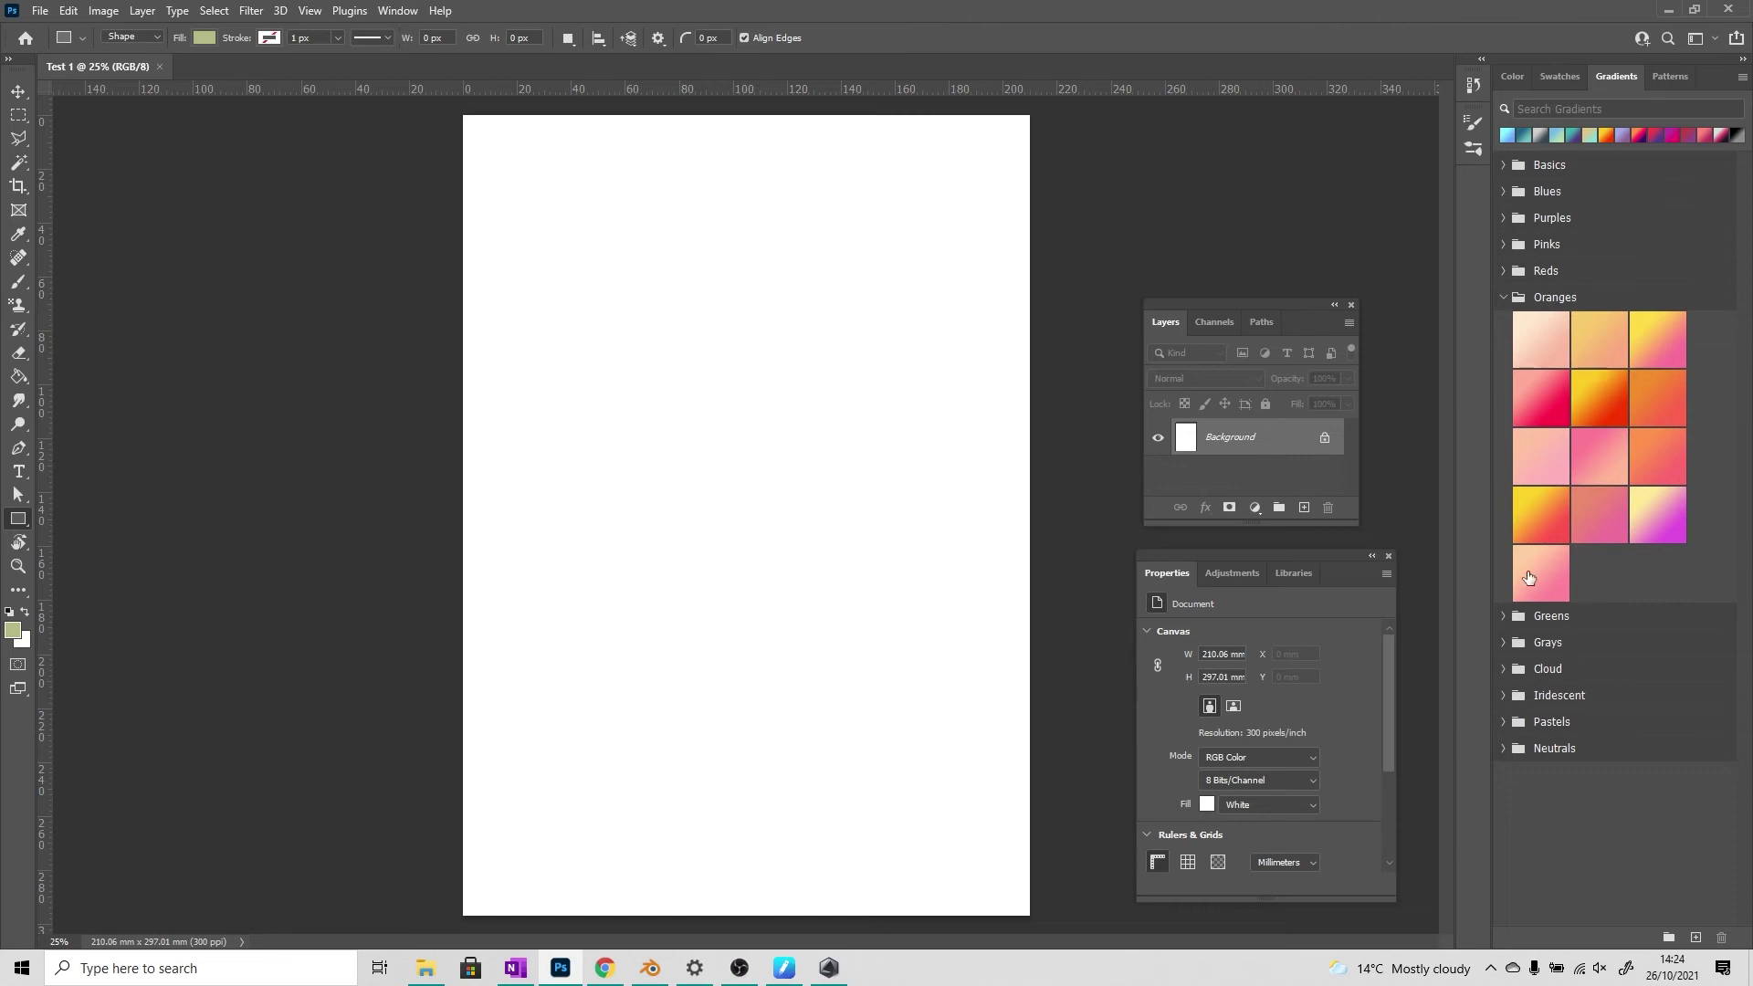
{"action": "left_click", "coordinate": [1670, 73]}
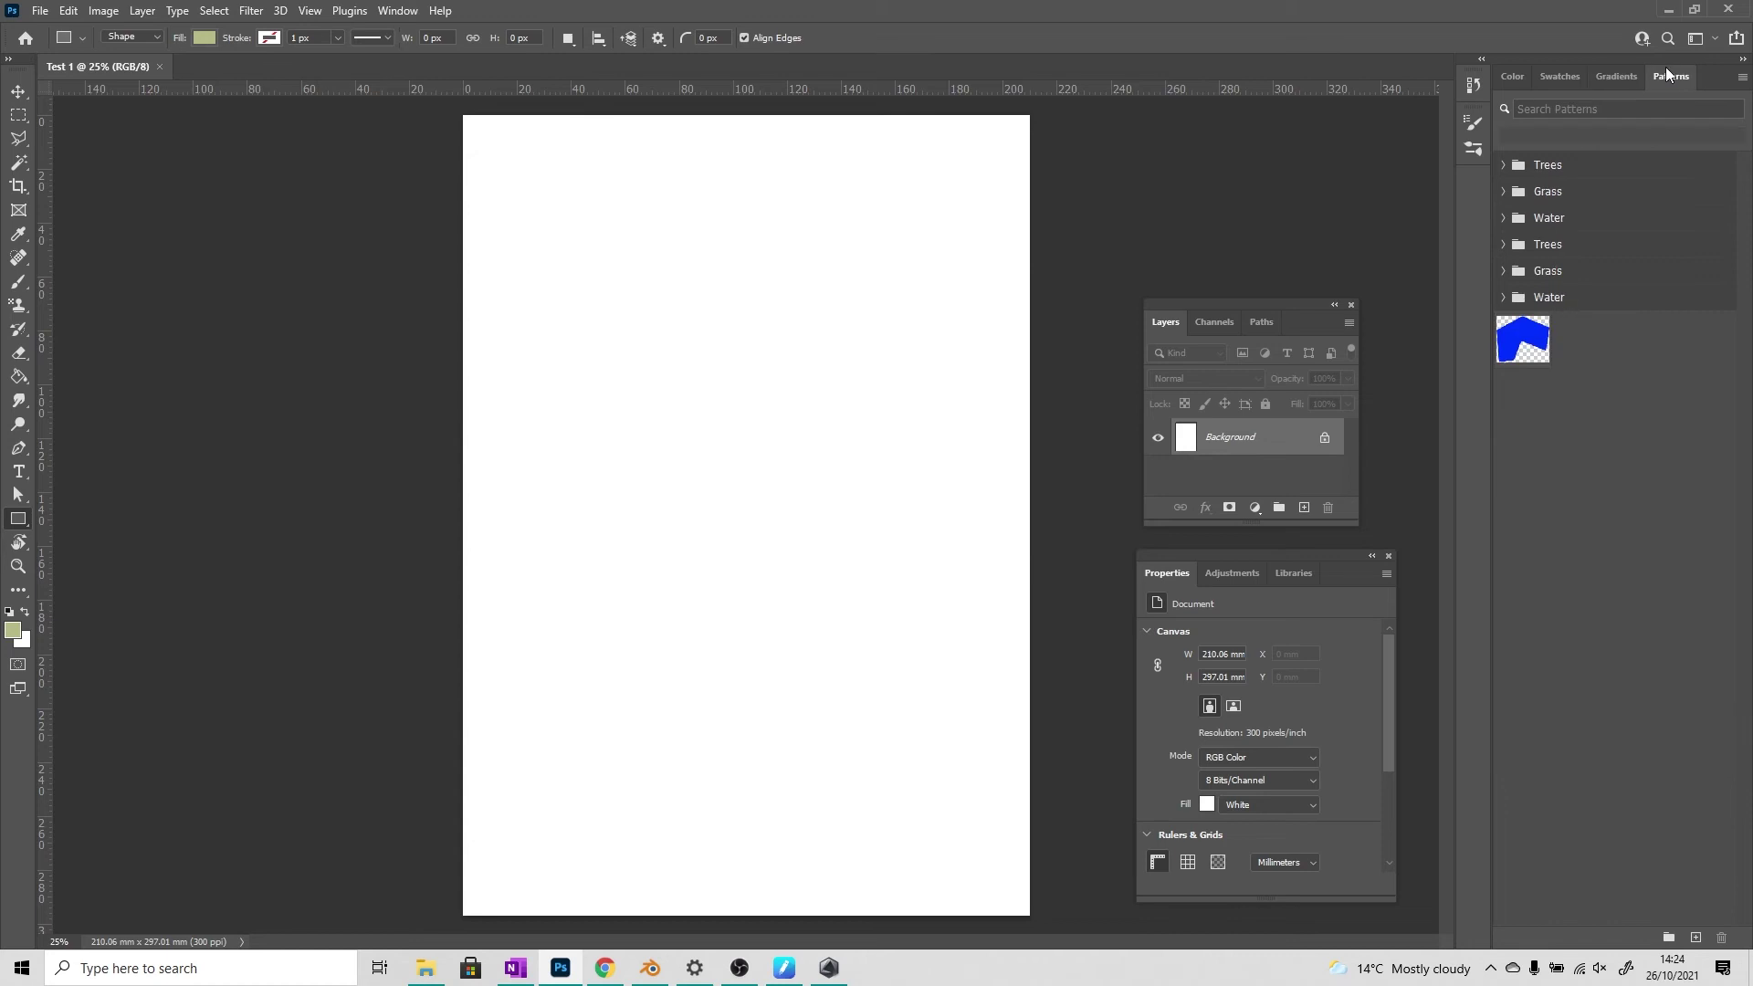
{"action": "left_click", "coordinate": [1504, 183]}
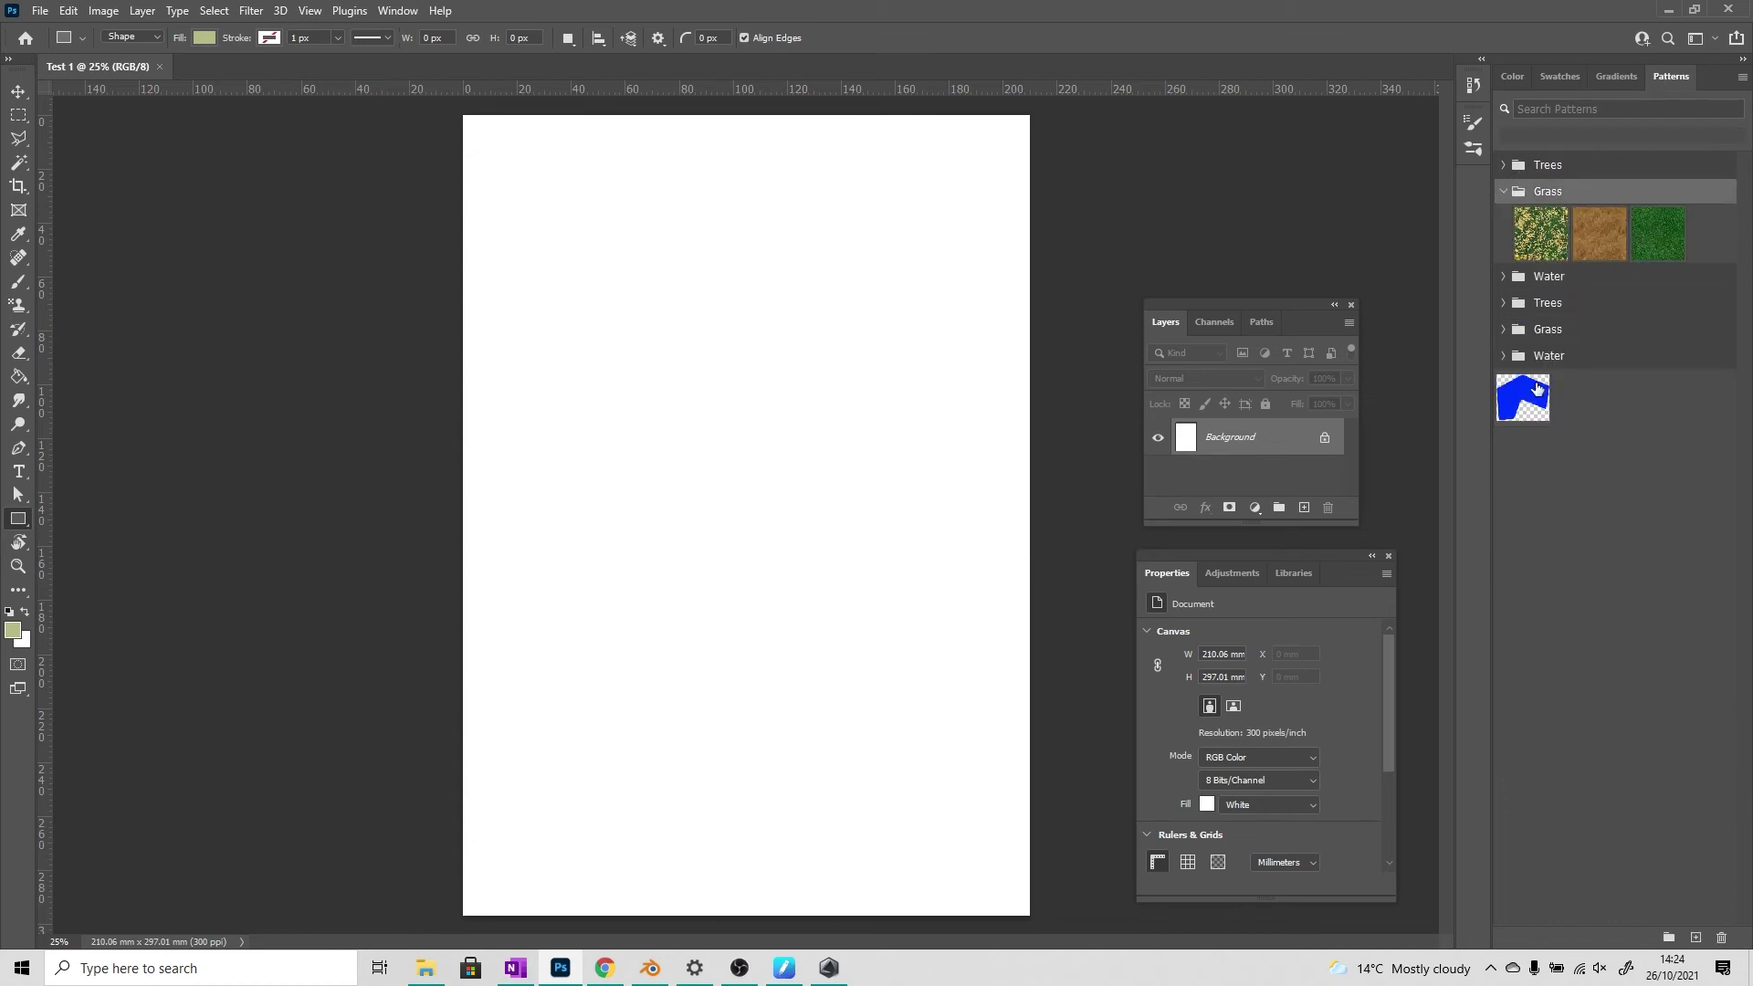
{"action": "left_click", "coordinate": [1504, 276]}
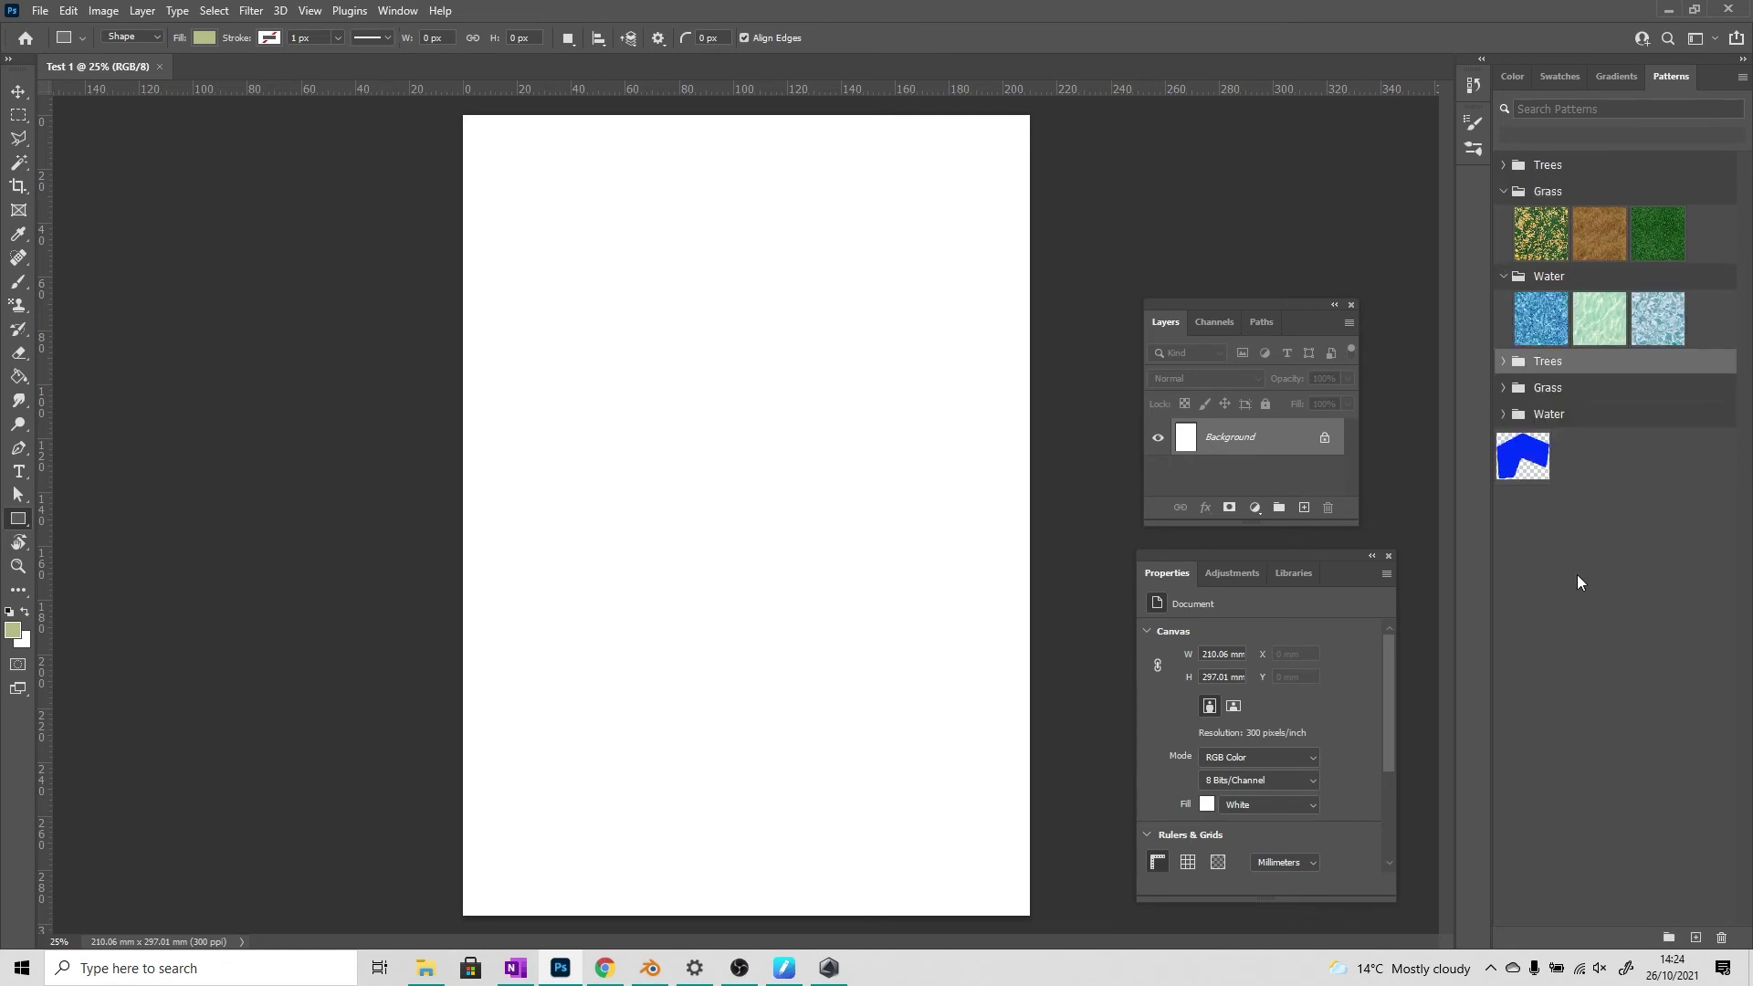
{"action": "left_click", "coordinate": [1508, 73]}
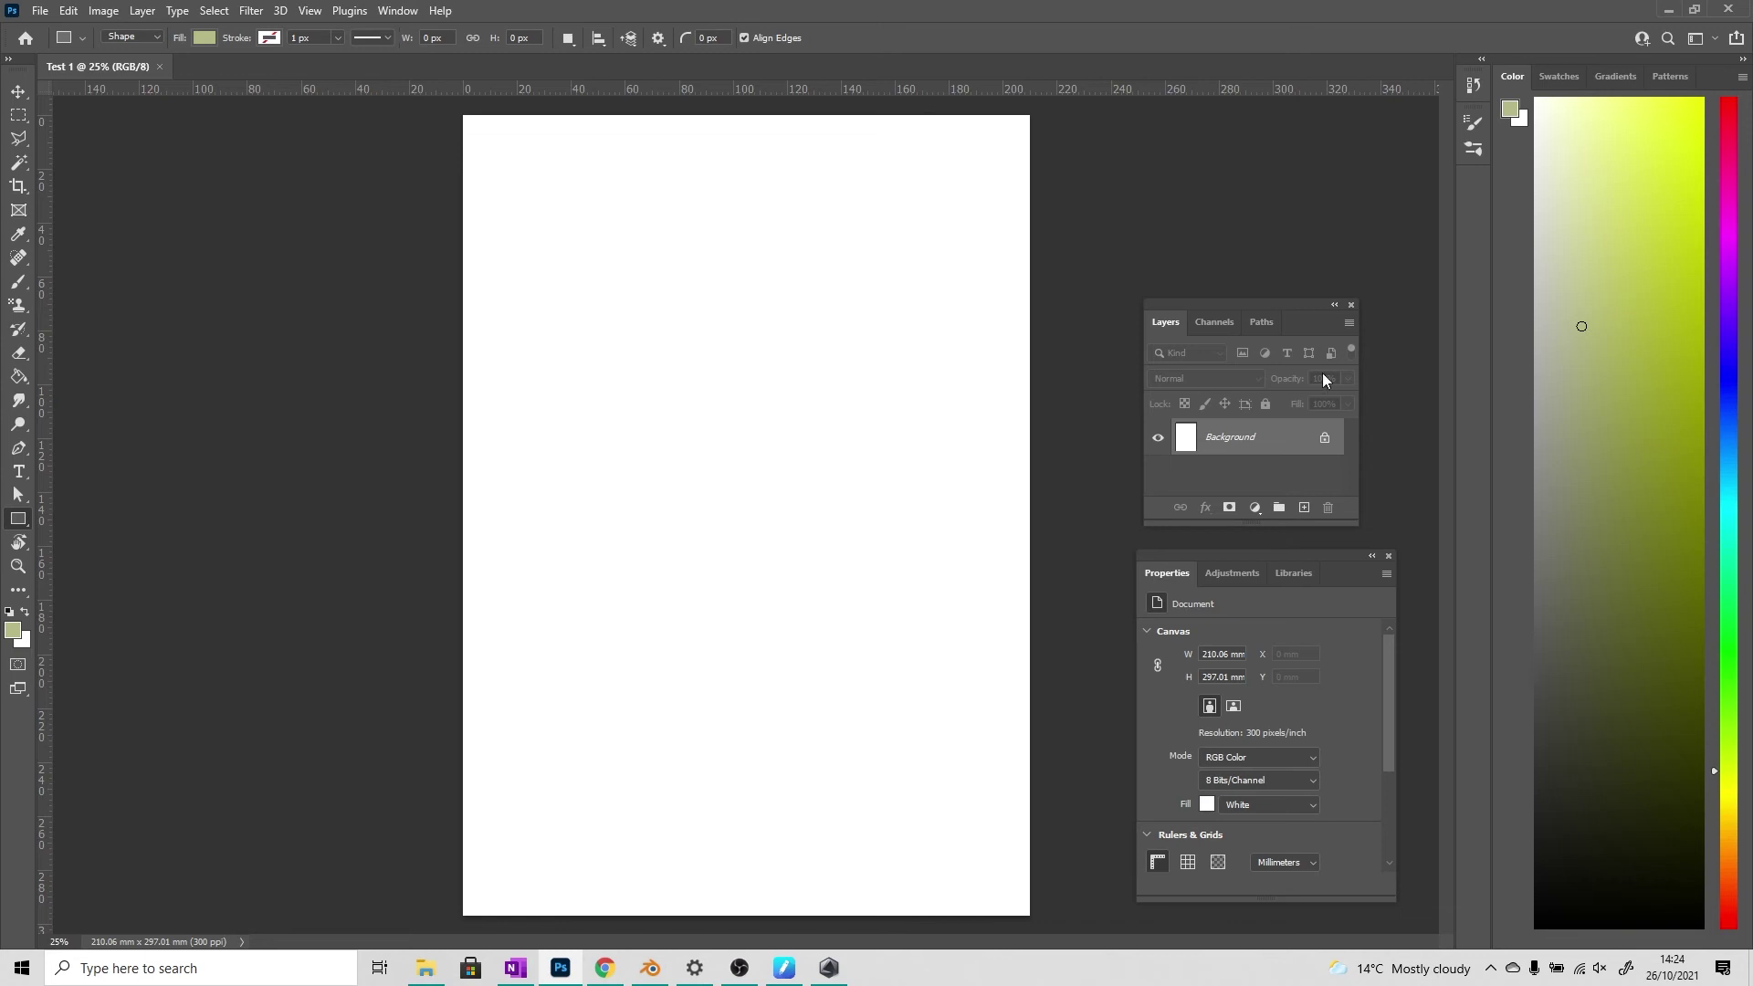
Rearrange the floating panels so that the Properties group sits above the Layers group.
{"action": "left_click_drag", "start_coordinate": [1263, 303], "coordinate": [1296, 254]}
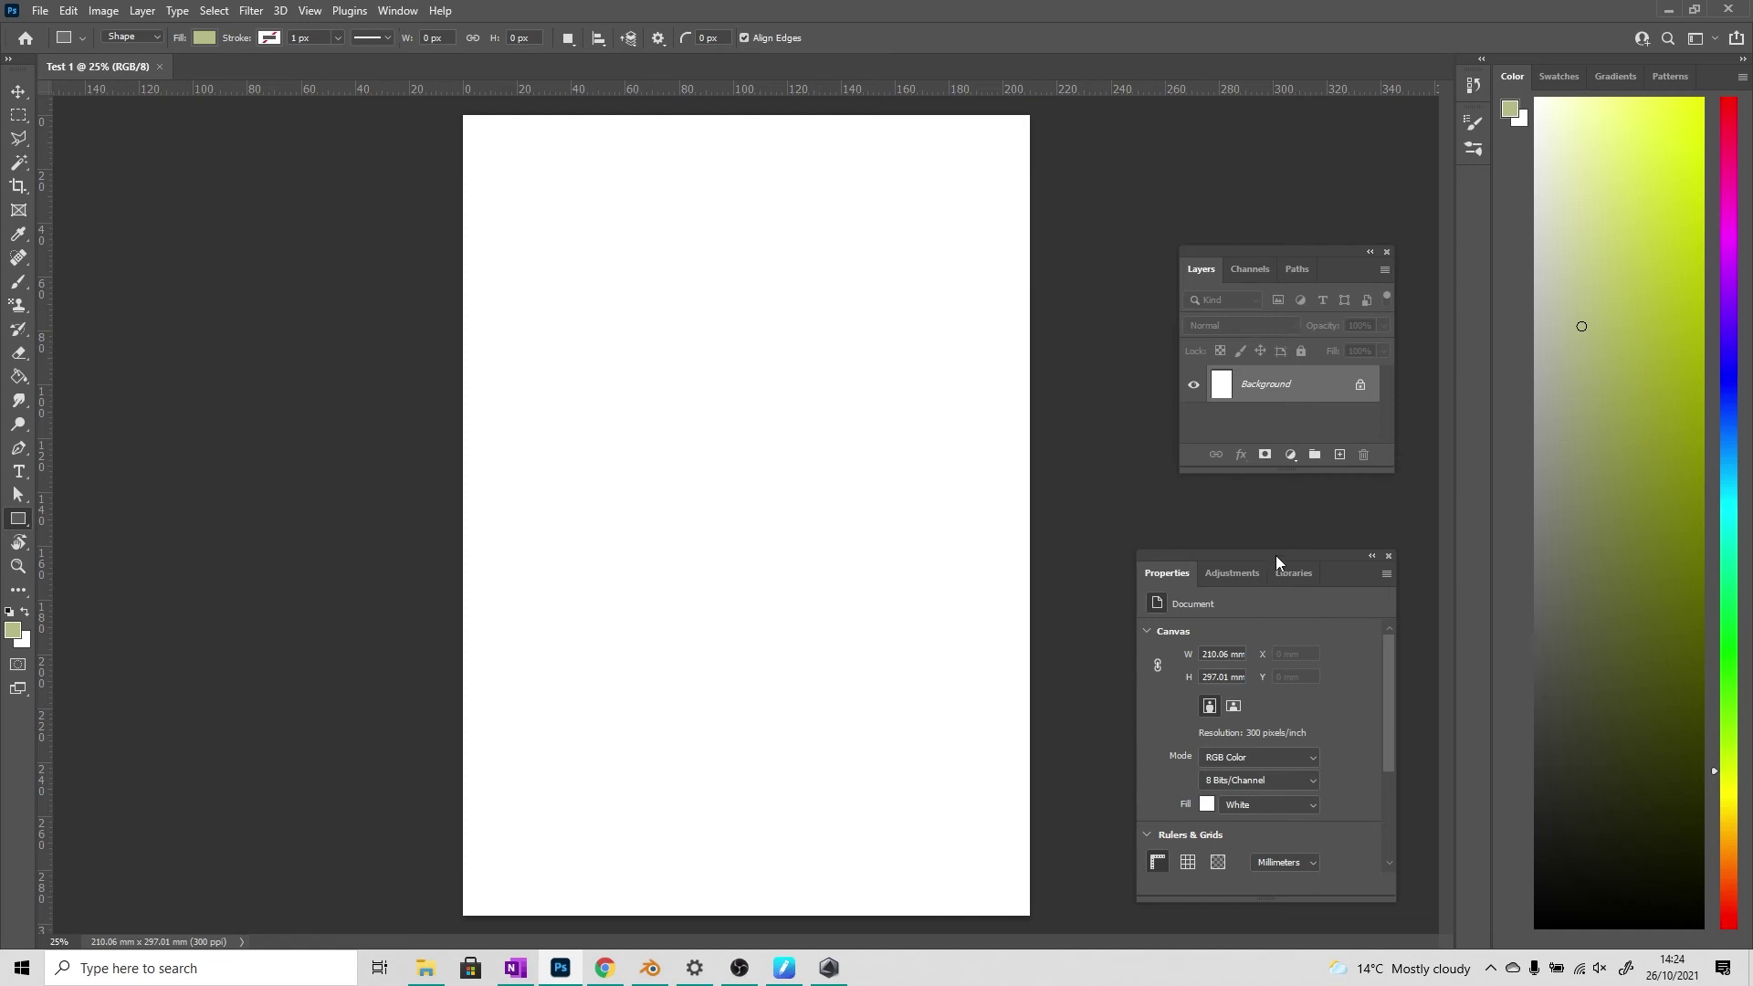
{"action": "left_click_drag", "start_coordinate": [1276, 562], "coordinate": [1251, 375]}
{"action": "left_click_drag", "start_coordinate": [1298, 248], "coordinate": [1330, 680]}
{"action": "left_click_drag", "start_coordinate": [1257, 369], "coordinate": [1289, 254]}
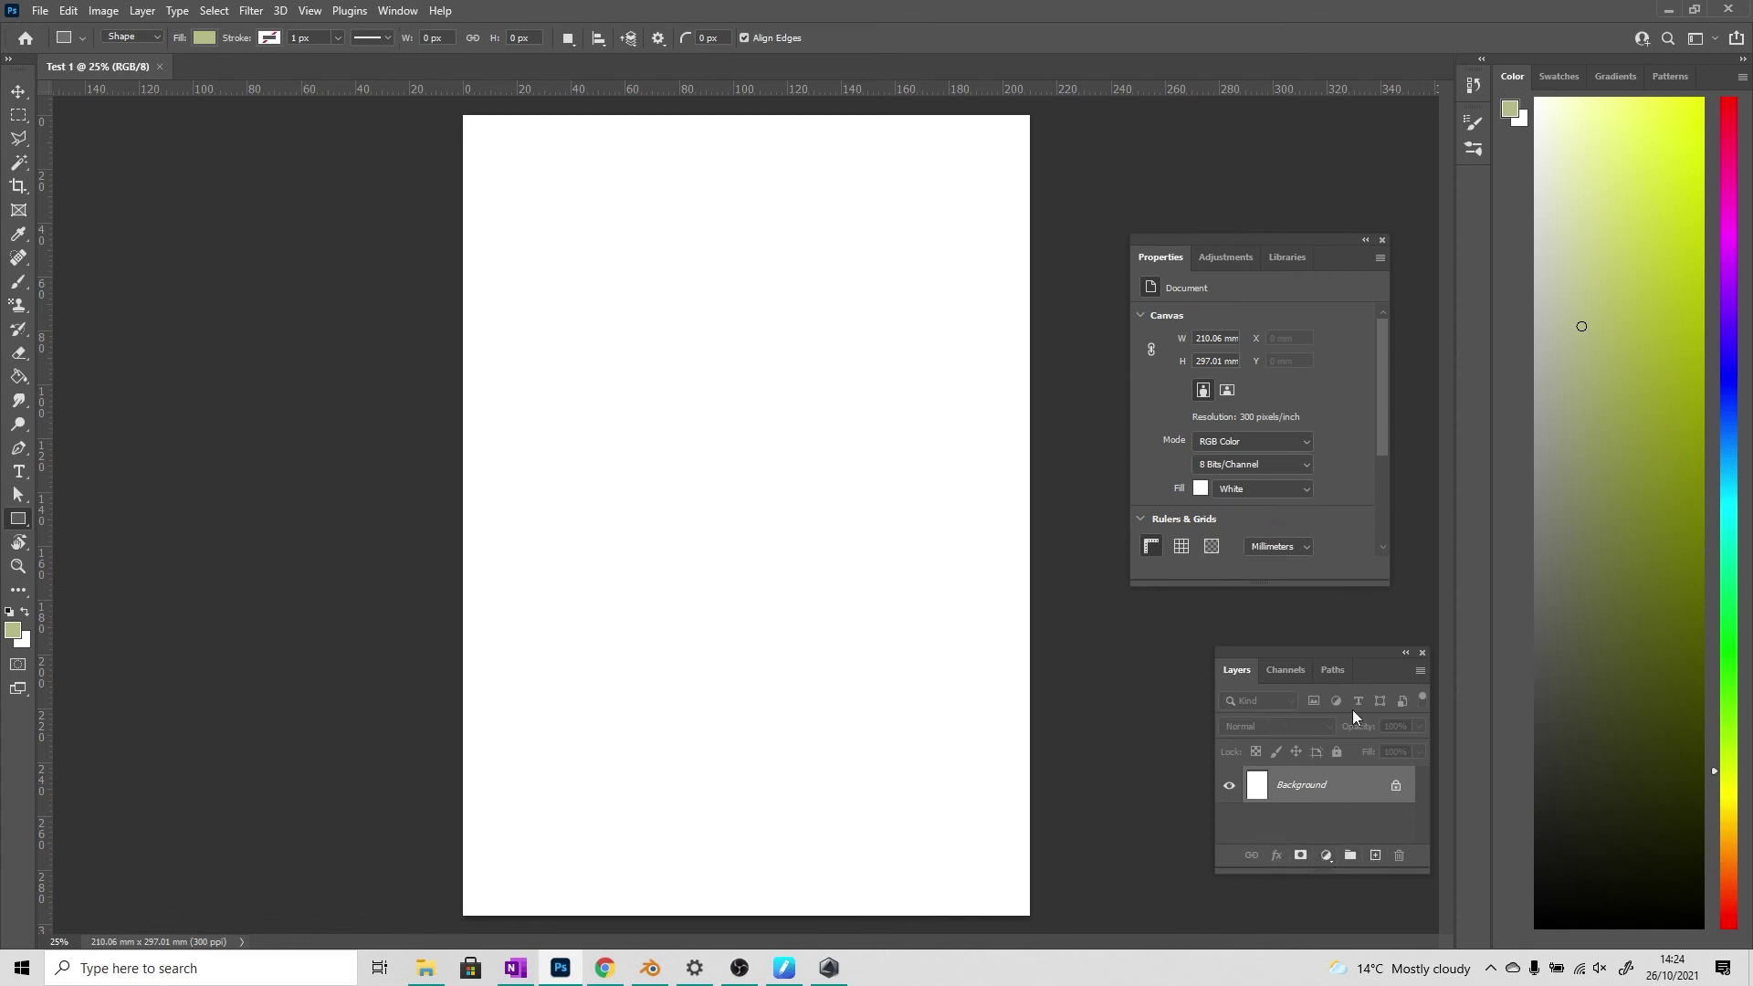
{"action": "left_click_drag", "start_coordinate": [1371, 655], "coordinate": [1327, 647]}
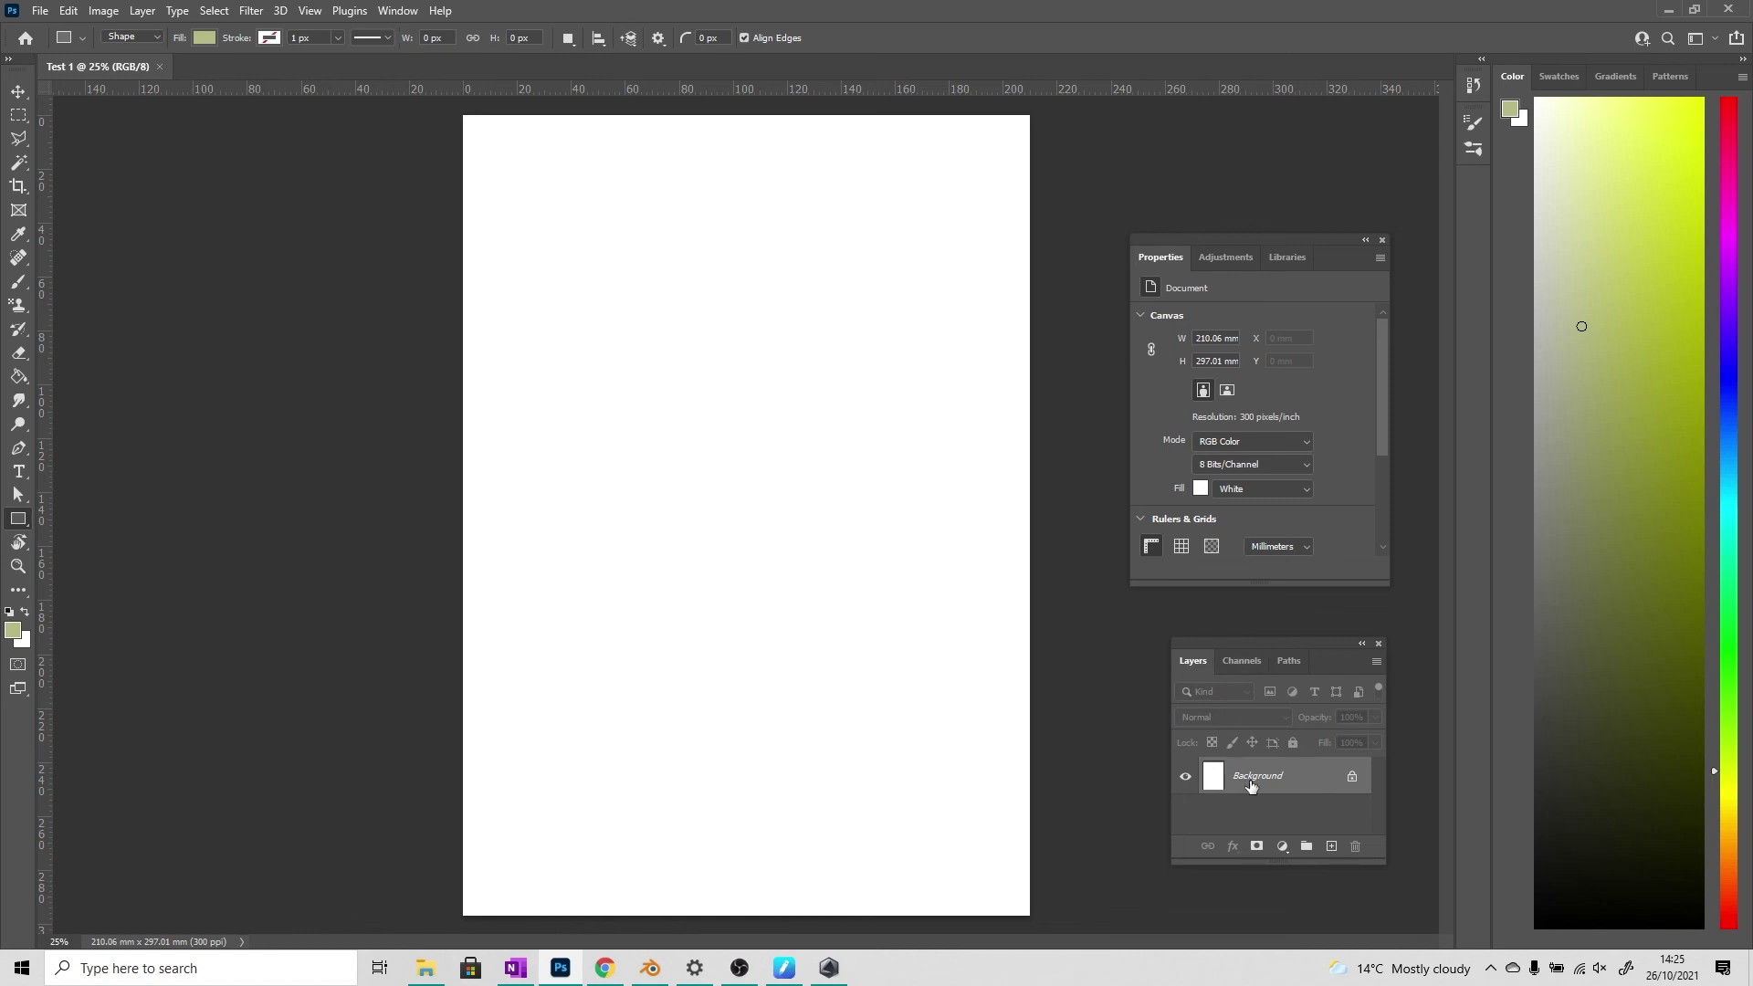
{"action": "mouse_move", "coordinate": [1246, 780]}
{"action": "left_mouse_down"}
{"action": "mouse_move", "coordinate": [1276, 779]}
{"action": "mouse_move", "coordinate": [1241, 844]}
{"action": "mouse_move", "coordinate": [1347, 727]}
{"action": "mouse_move", "coordinate": [1235, 781]}
{"action": "left_mouse_up"}
Reset the Essentials workspace to its default panel layout.
{"action": "left_click", "coordinate": [408, 12]}
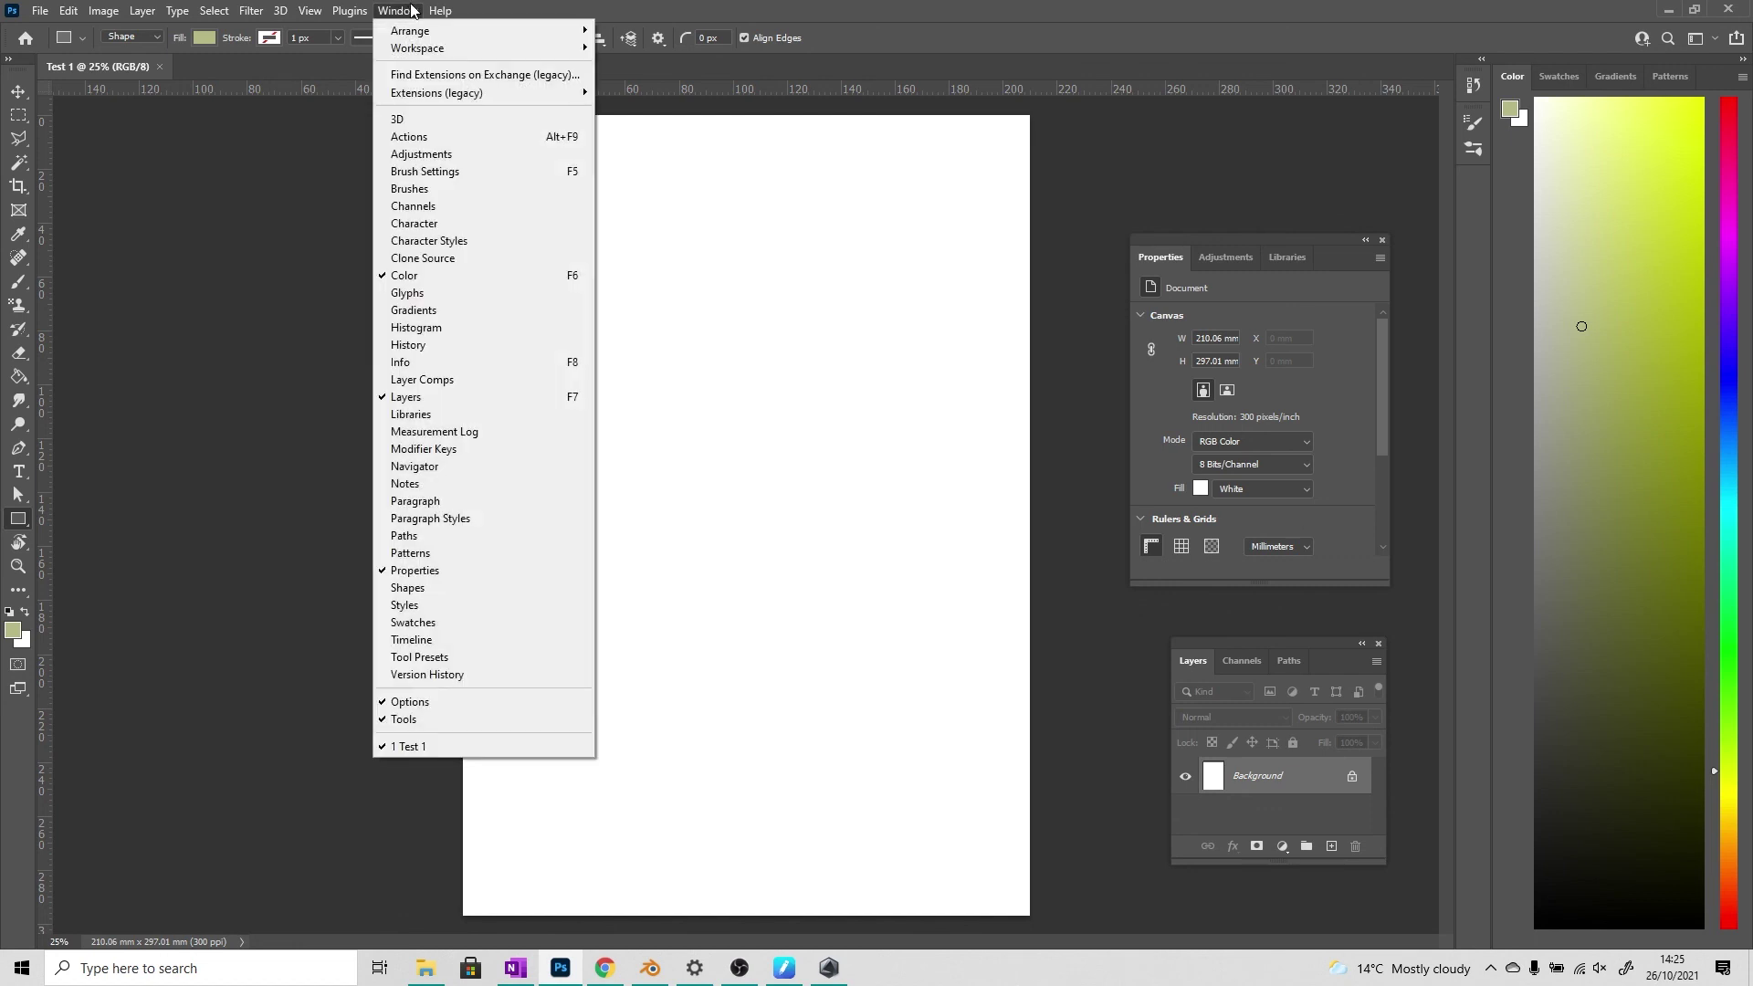
{"action": "mouse_move", "coordinate": [424, 55]}
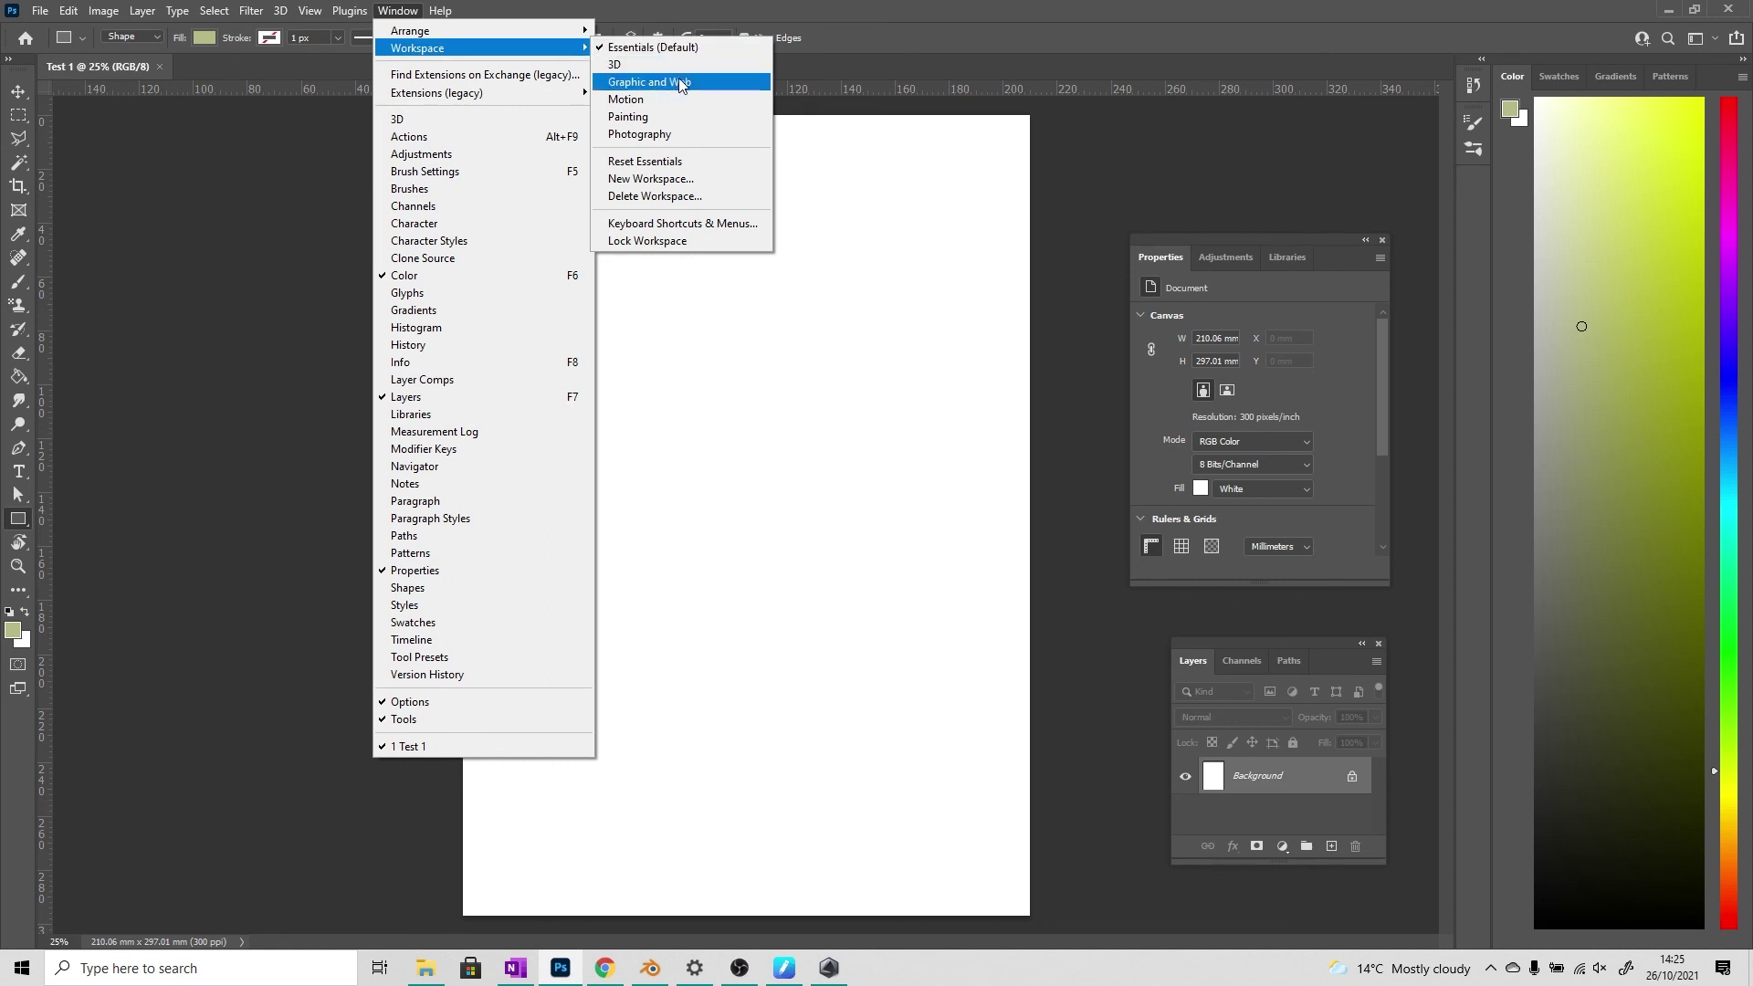
{"action": "left_click", "coordinate": [677, 162]}
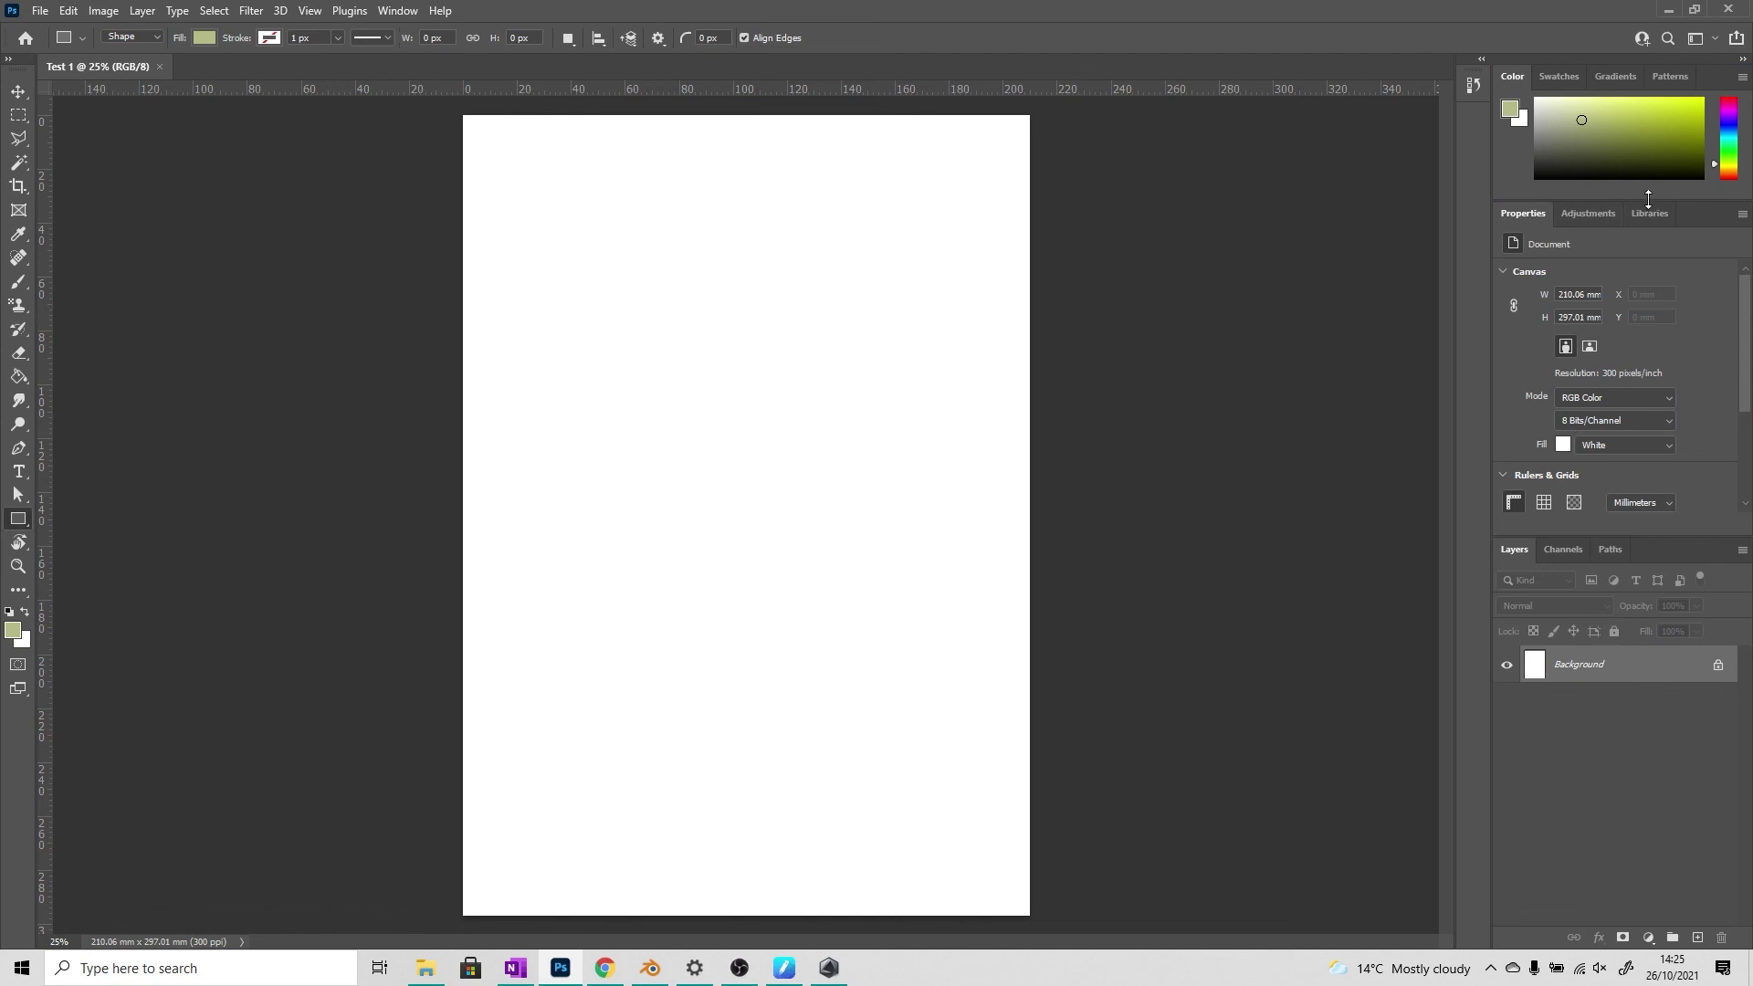
Enlarge the docked Color panel and extend the Layers panel upward by adjusting the panel heights.
{"action": "left_click_drag", "start_coordinate": [1647, 199], "coordinate": [1660, 319]}
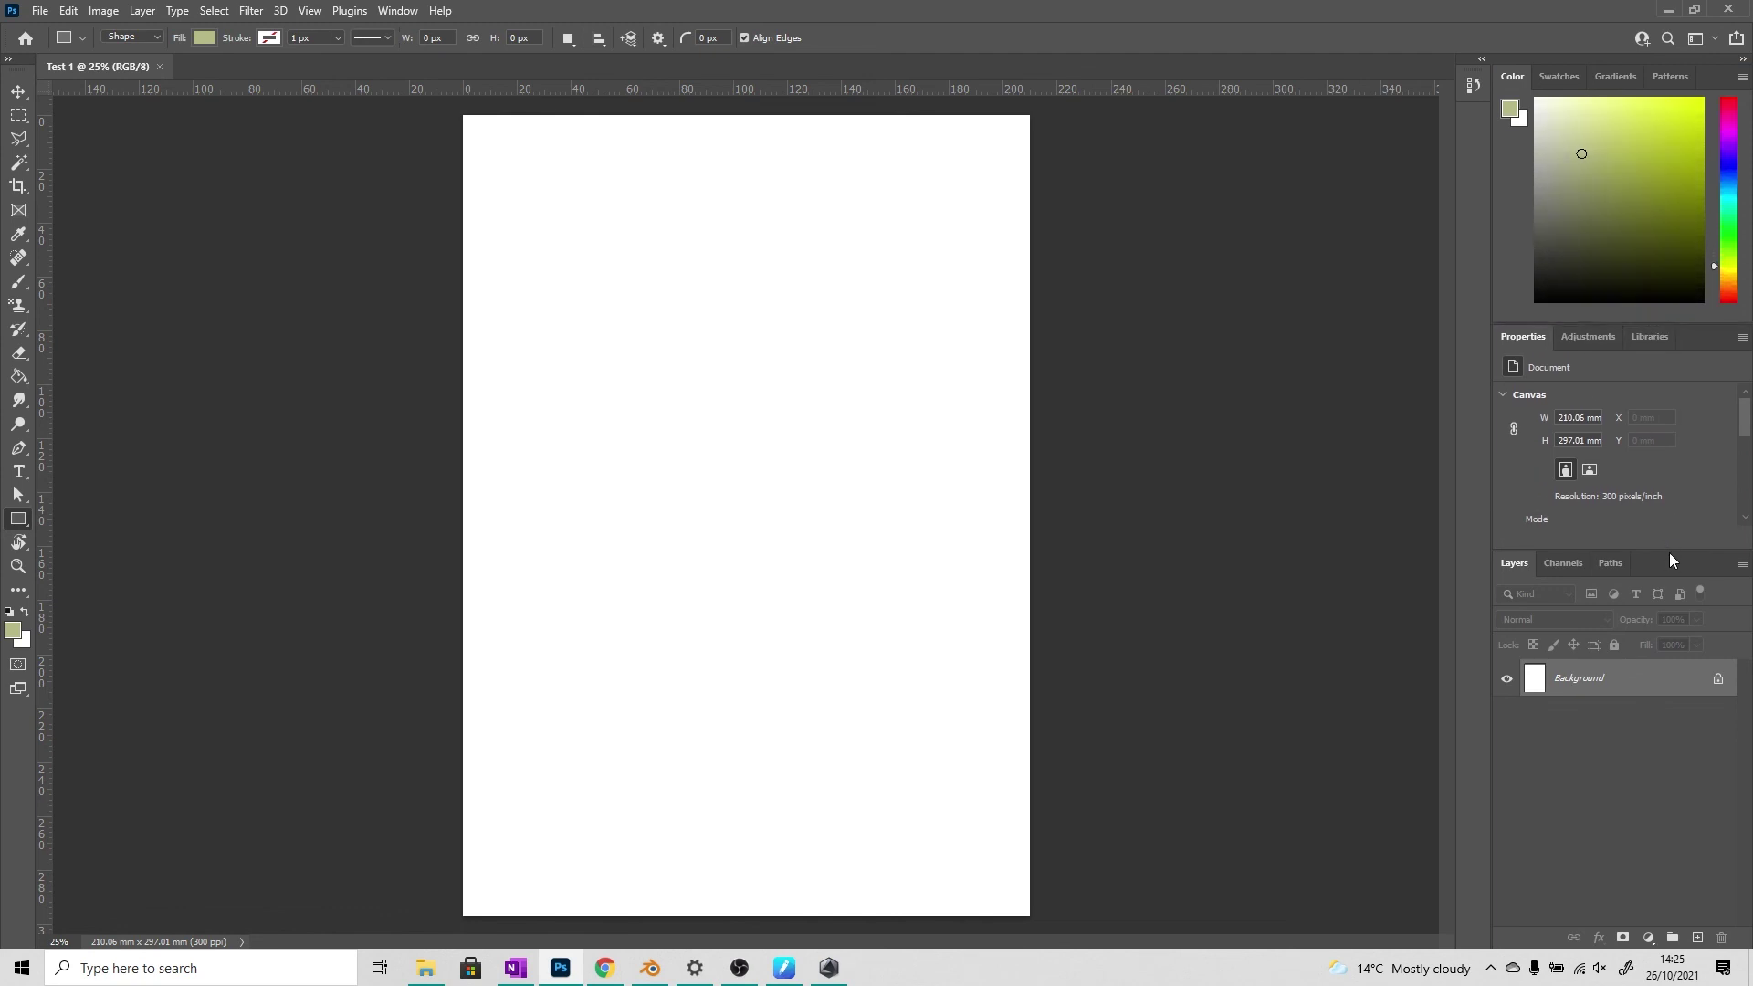
{"action": "left_click_drag", "start_coordinate": [1671, 547], "coordinate": [1685, 494]}
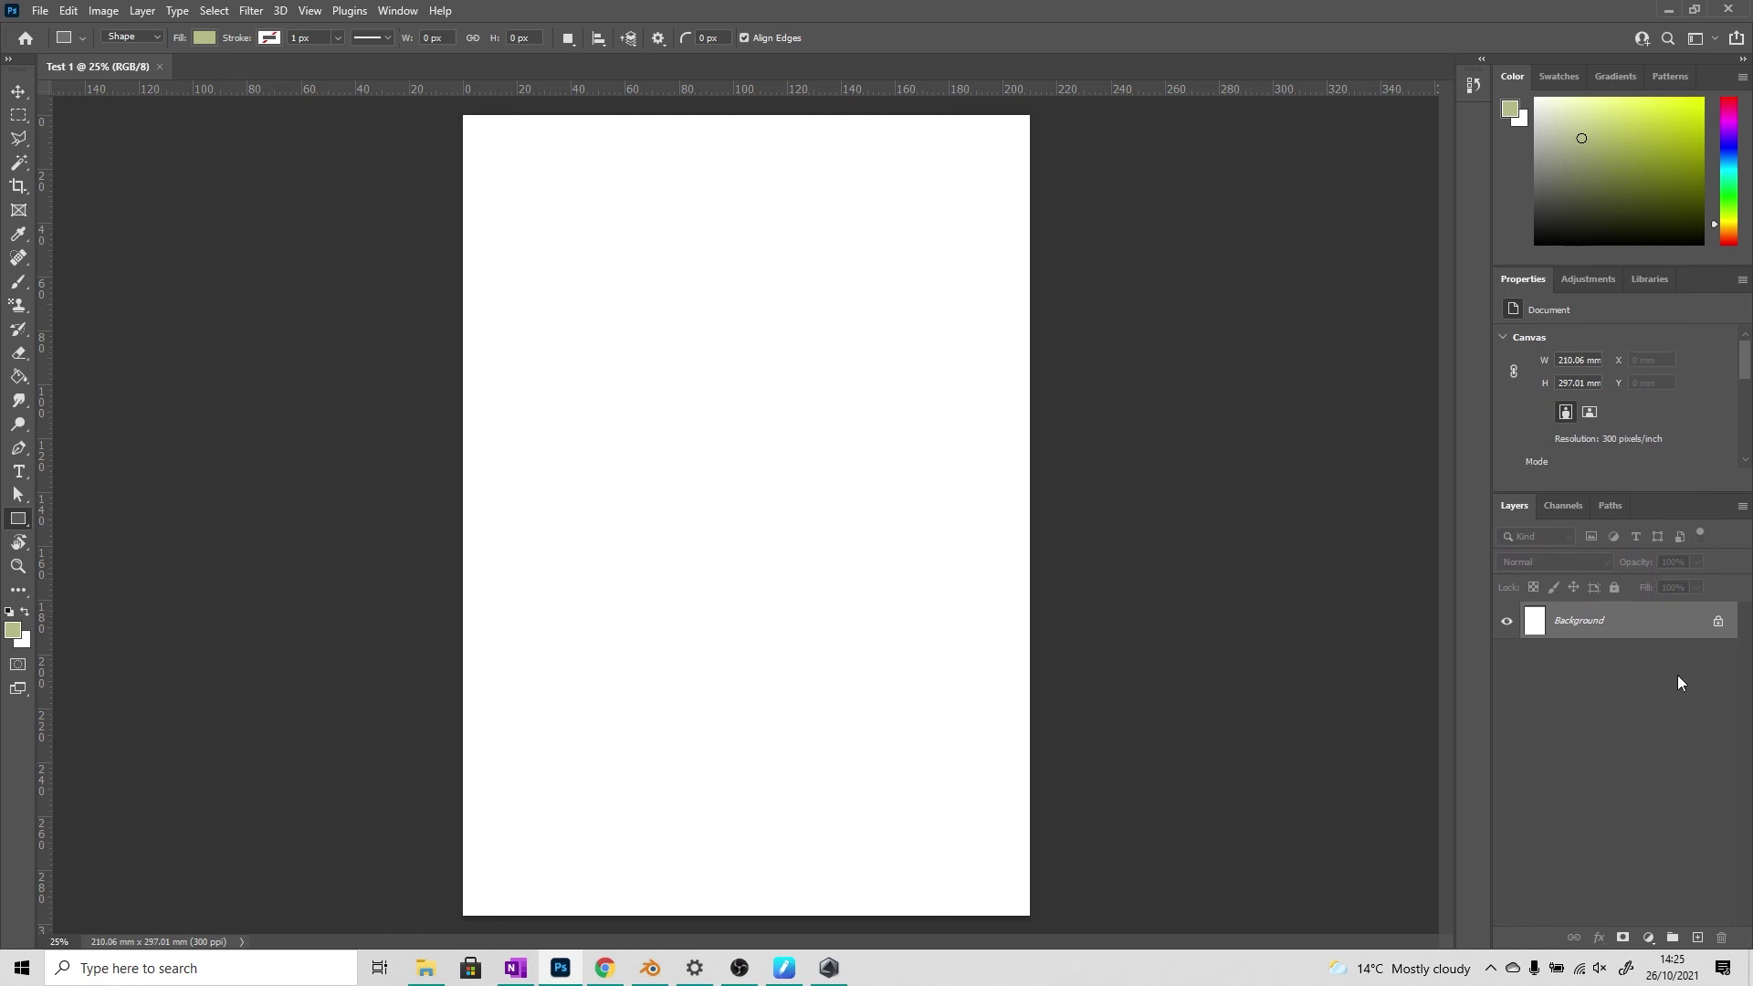